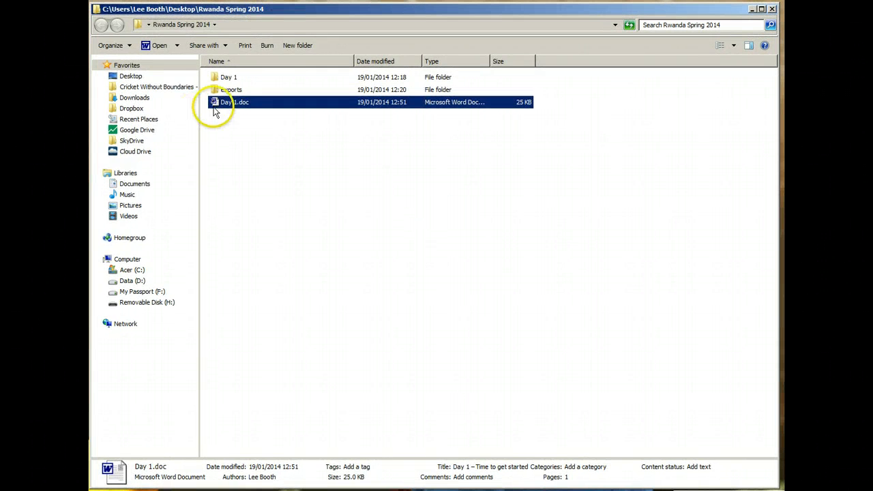
- Open Day 1.doc from the Rwanda Spring 2014 folder in Word
double_click(213, 103)
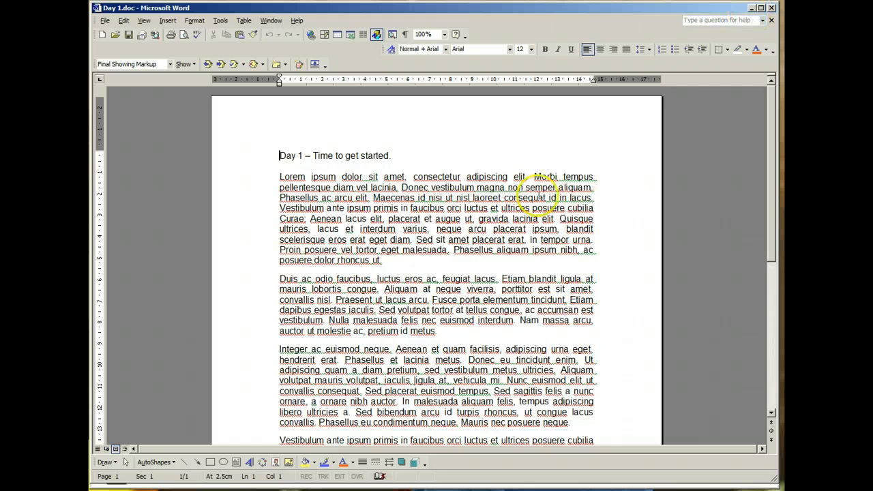
- Read through the Day 1 draft in Word, then minimize Word
scroll(532, 218, "down", 3)
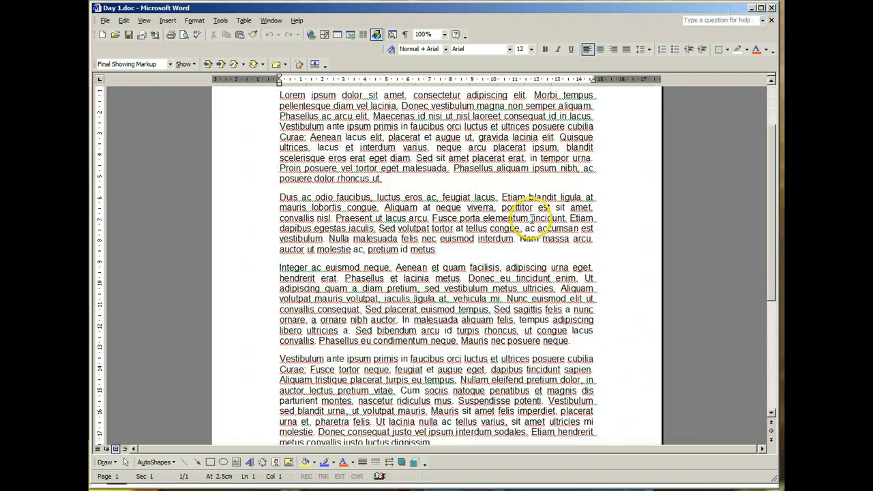
left_click(752, 9)
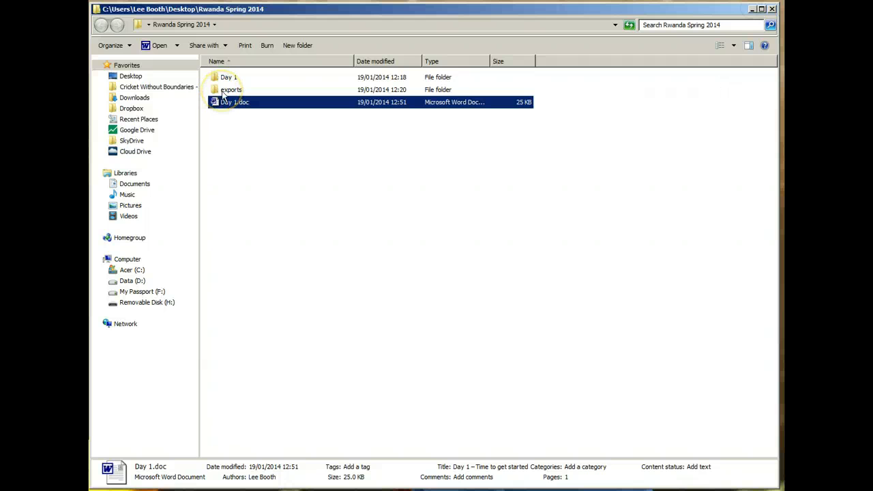
- Look through the exports > Day 1 photos, checking DSC_0042.JPG's details, then minimize Explorer
double_click(225, 91)
left_click(227, 80)
double_click(227, 79)
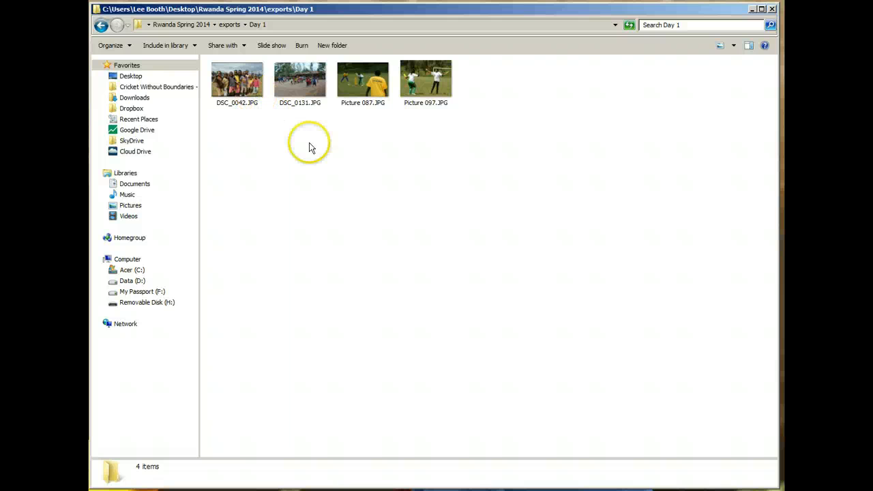
left_click(253, 93)
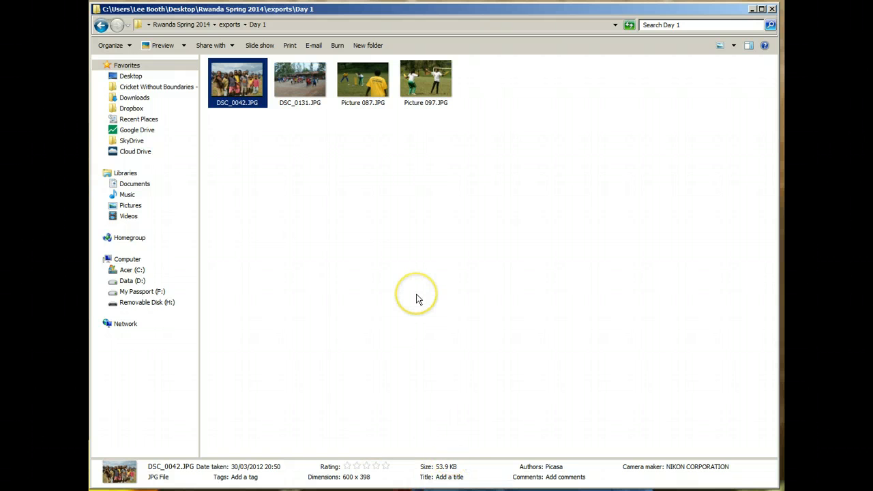
left_click(105, 30)
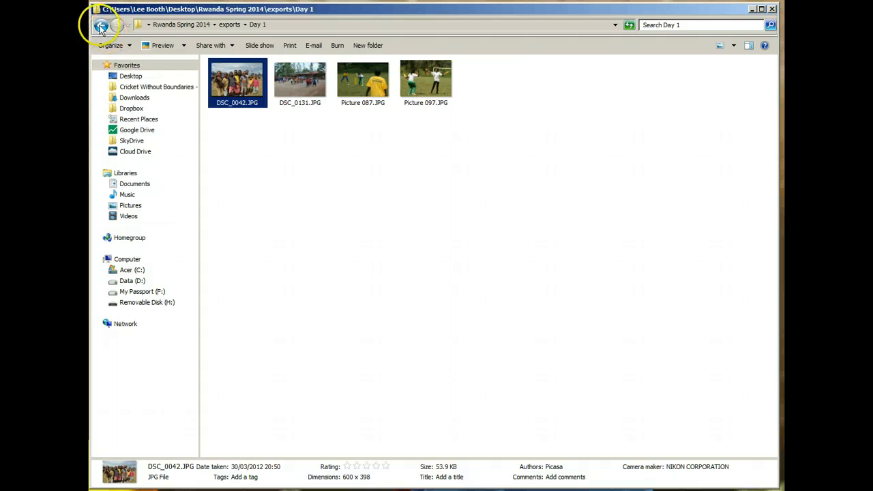
left_click(753, 10)
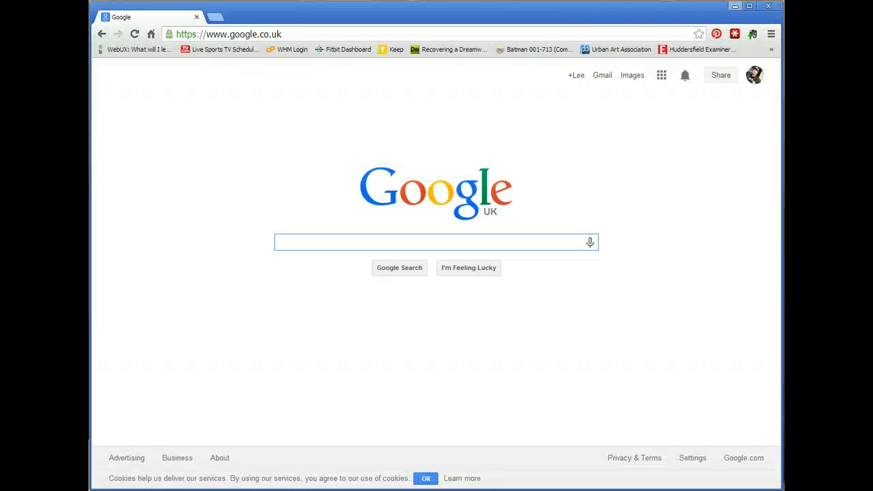
left_click(225, 34)
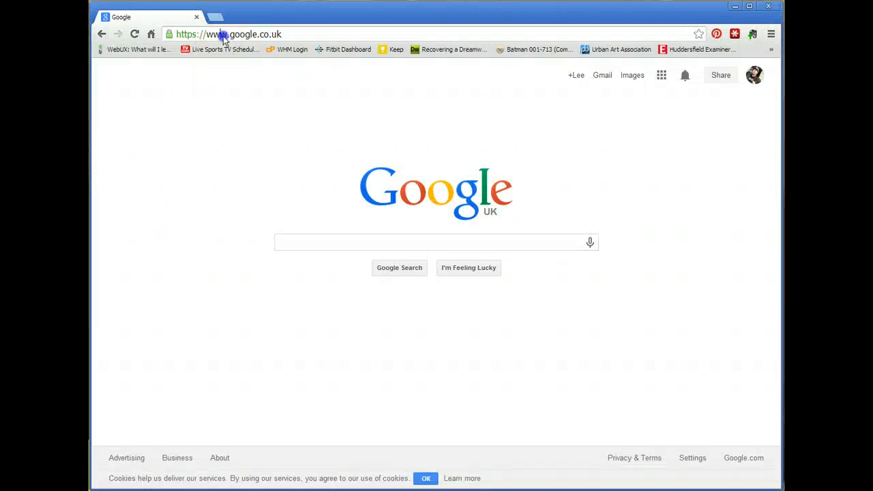
type("www")
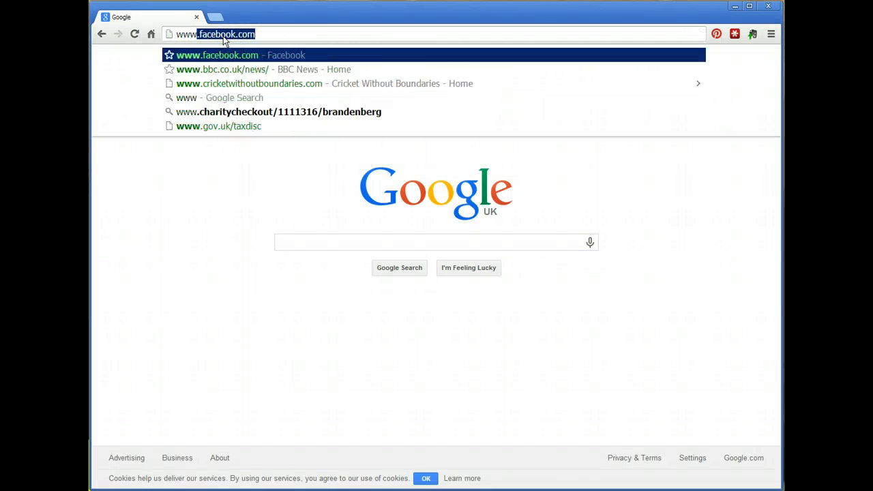
type(".cwbrw")
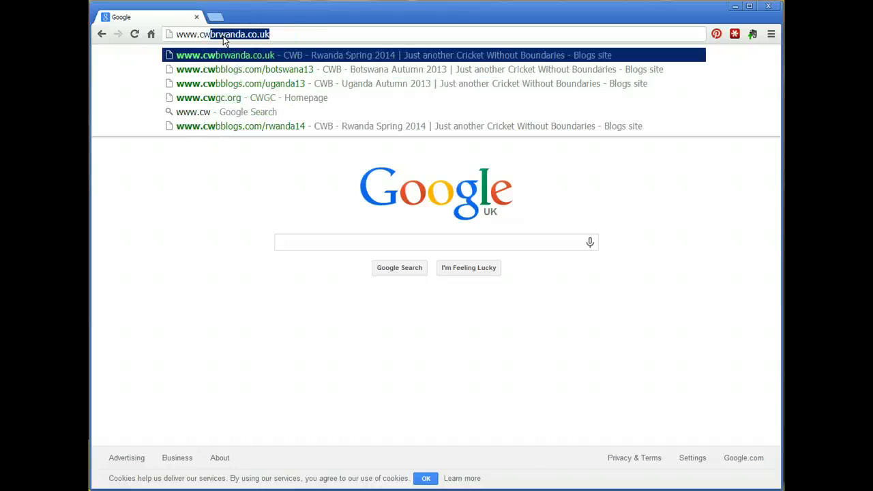
type("anda")
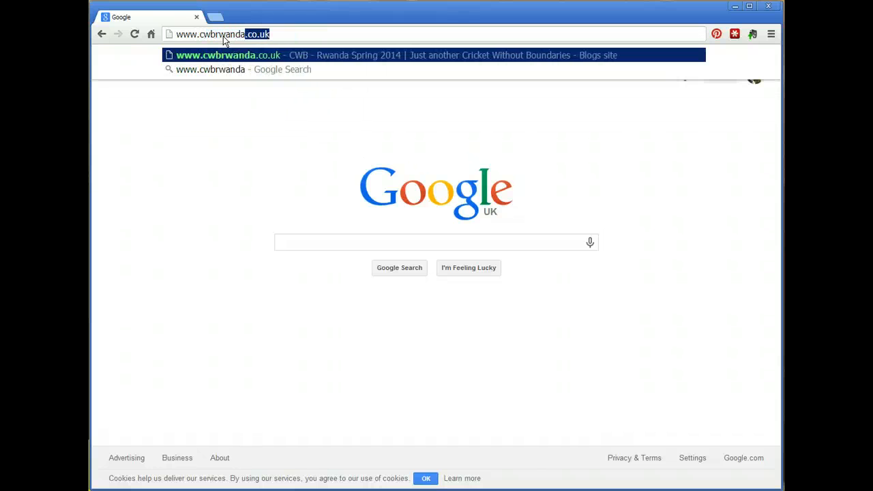
type(".co.uk")
left_click(225, 34)
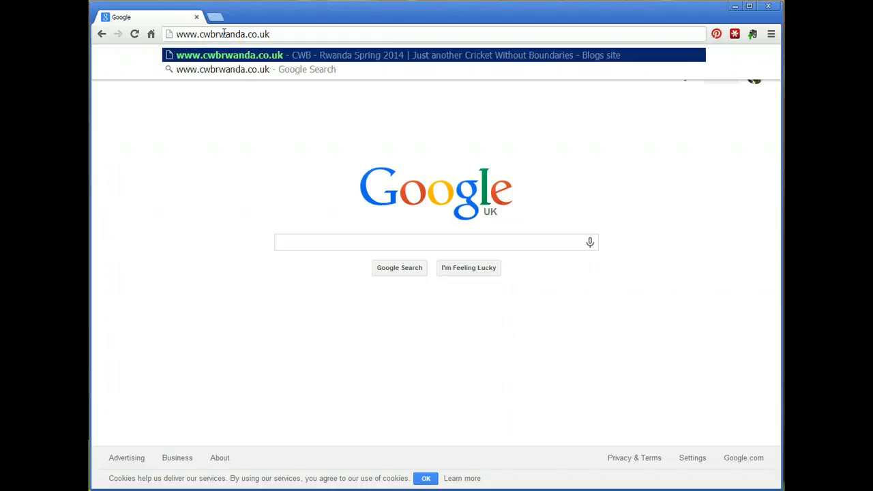
key("Return")
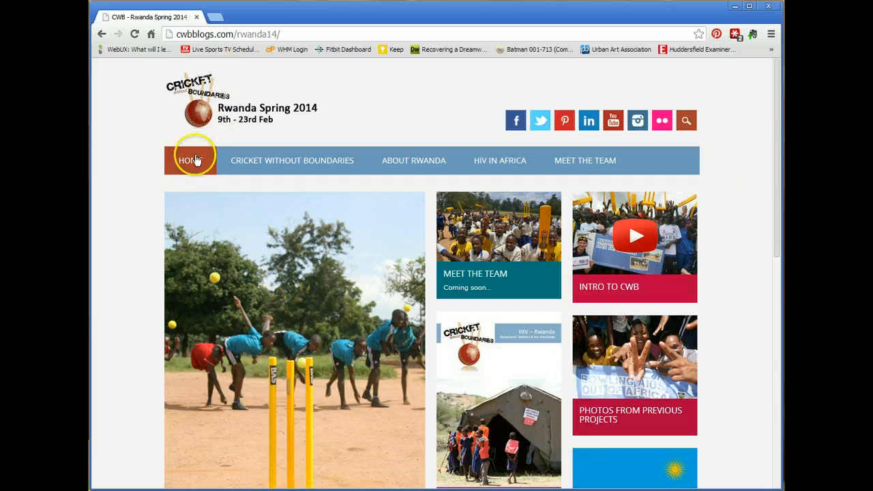
- Follow the Log in link in the homepage's Meta widget
left_click(156, 187)
scroll(155, 192, "down", 4)
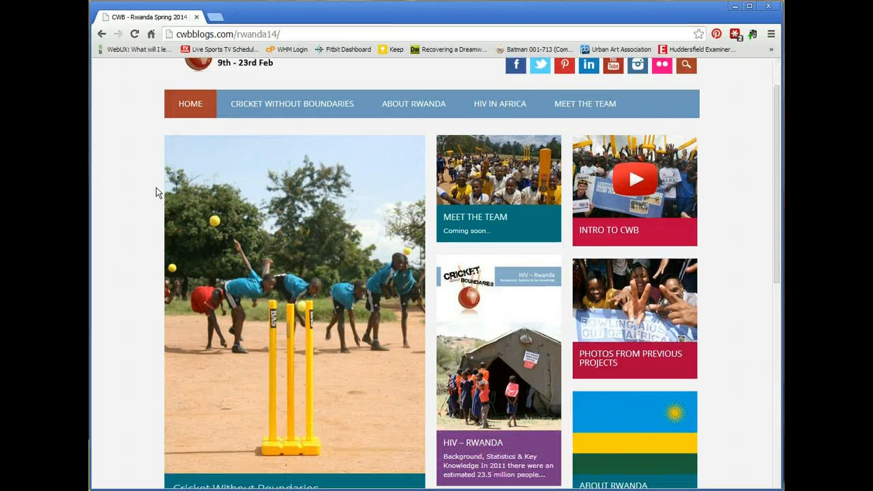
scroll(155, 191, "down", 3)
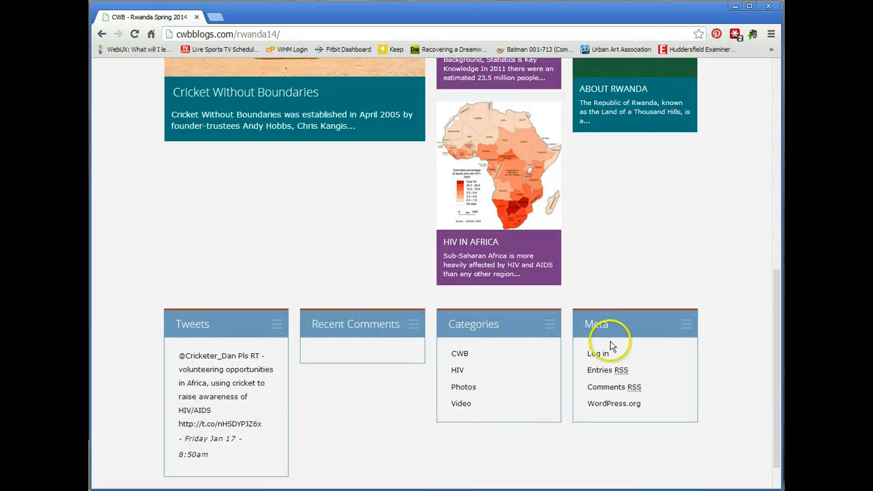
left_click(597, 354)
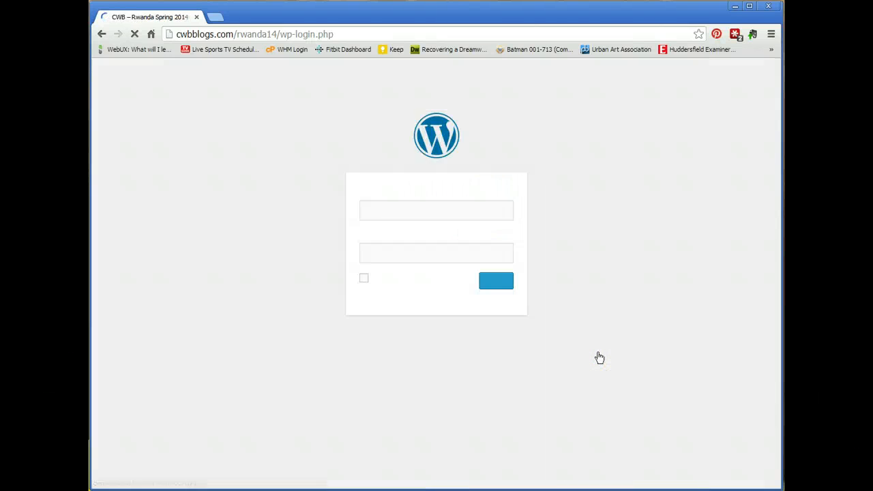
- Sign in with the site's username and password
type("admin")
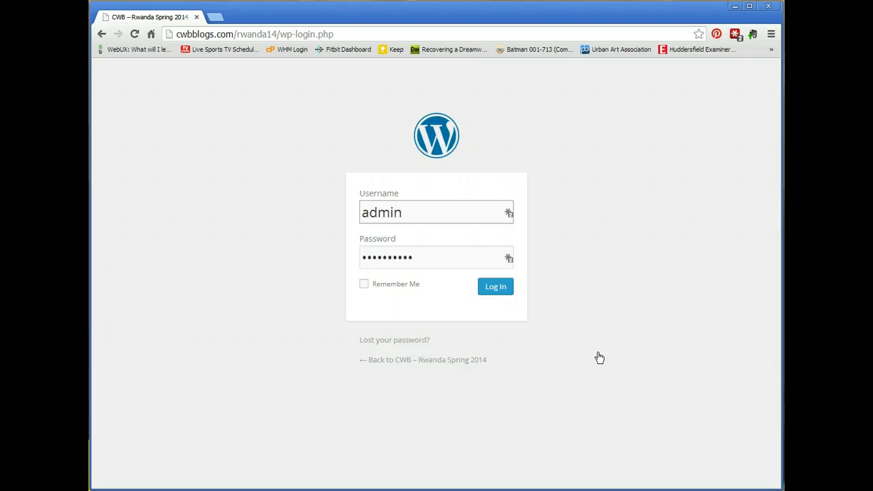
left_click(502, 290)
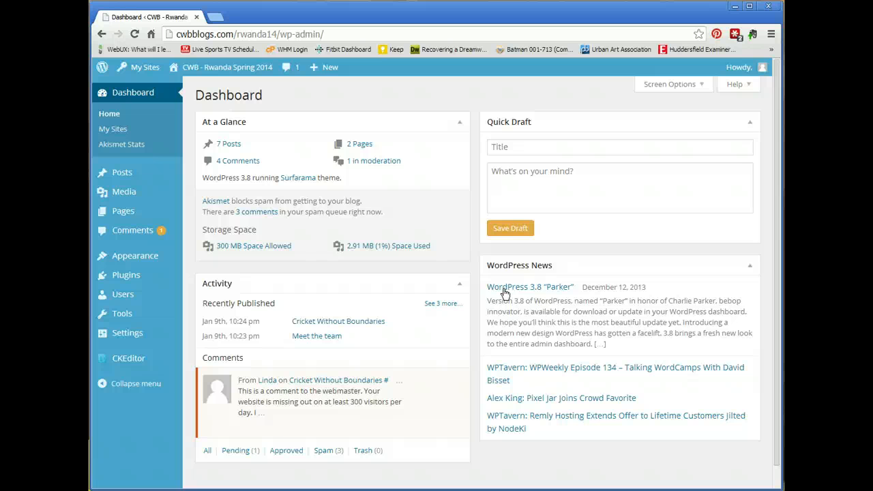
- Open All Posts from the admin sidebar to see the seven published posts
mouse_move(137, 176)
left_click(131, 174)
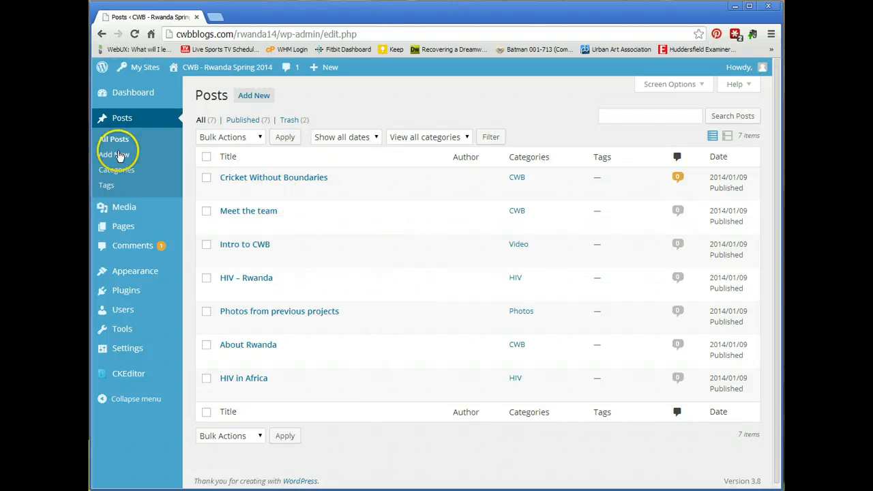
- Open the 'Meet the team' post in the Edit Post screen
left_click(247, 213)
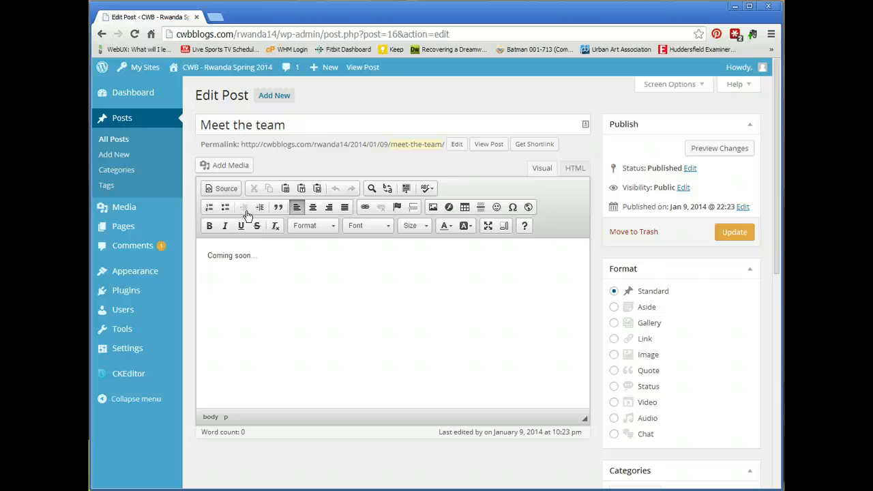
- Start a new post titled 'Day 1 – Time to get started.', copying the heading from Word
left_click(127, 156)
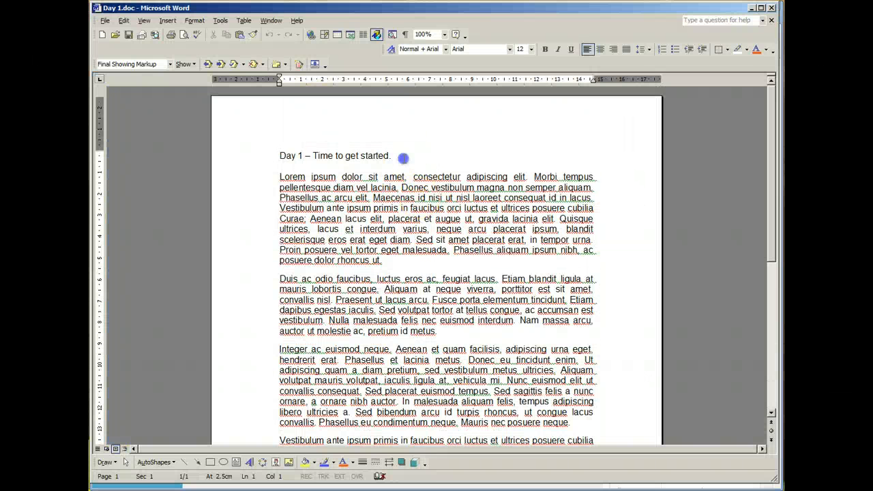
left_click_drag(404, 159, 280, 157)
key("ctrl+c")
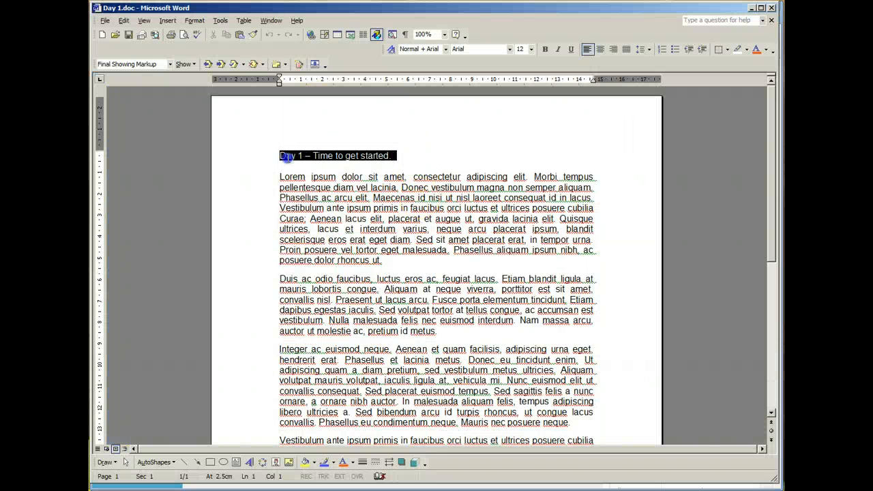
left_click(753, 8)
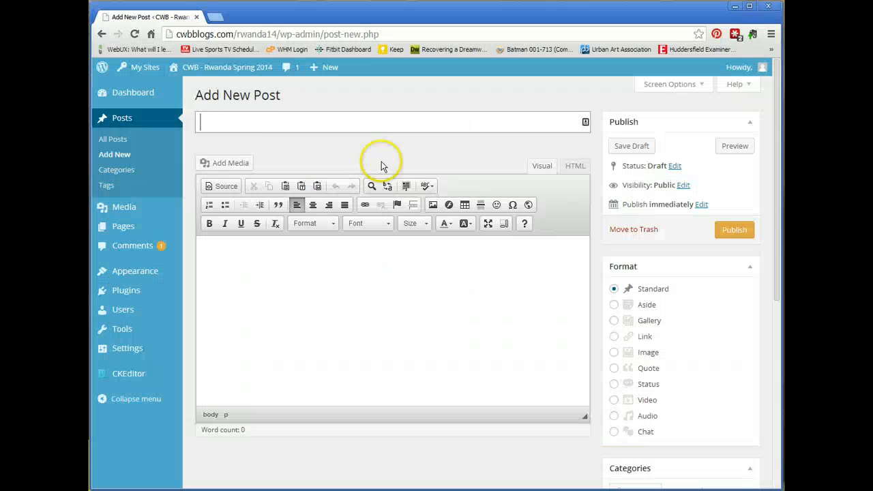
left_click(242, 124)
key("ctrl+v")
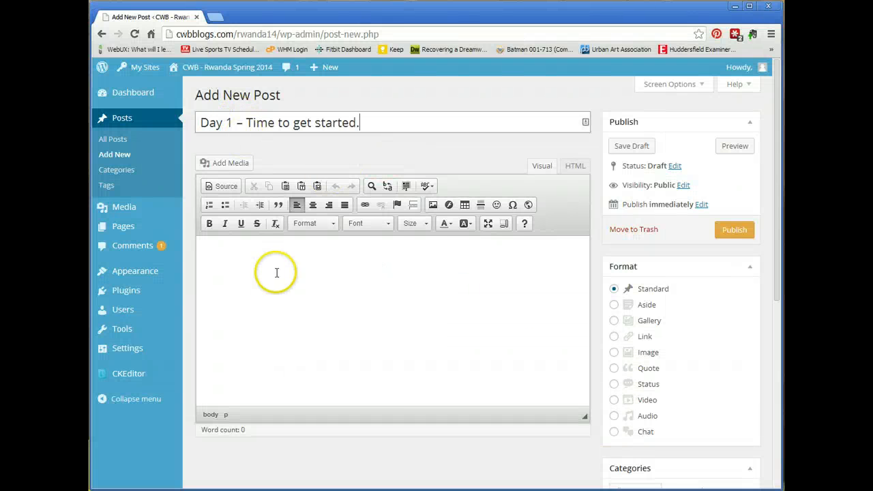
- Copy the Word draft's body paragraphs for use in the post body
key("alt+Tab")
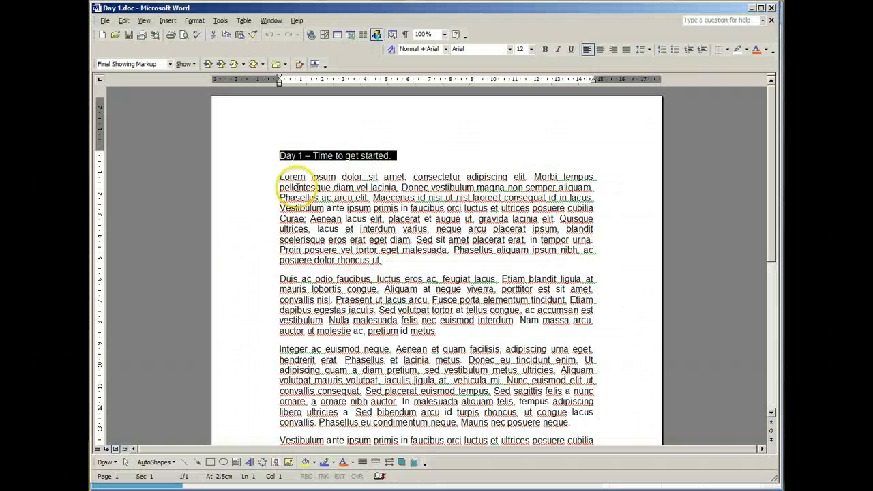
left_click_drag(280, 177, 563, 333)
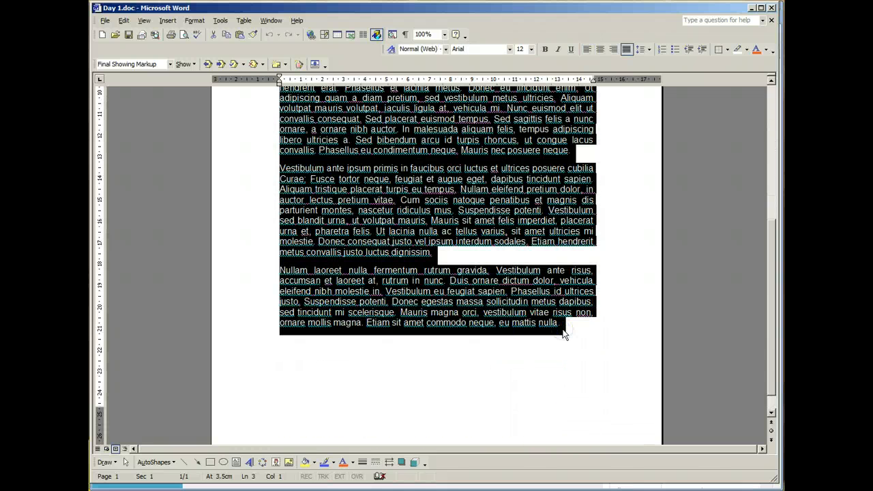
left_click(752, 8)
left_click(307, 270)
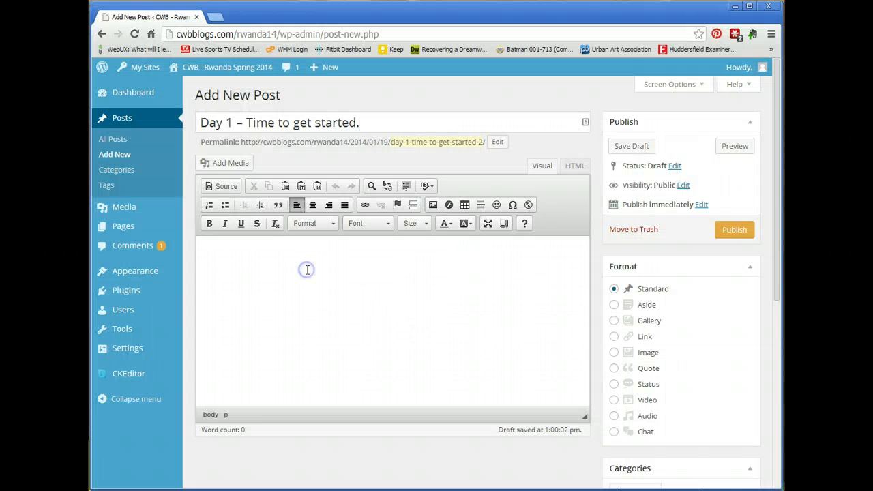
- Paste the copied lorem ipsum paragraphs into the post body via Paste as Plain Text
left_click(261, 253)
left_click(302, 187)
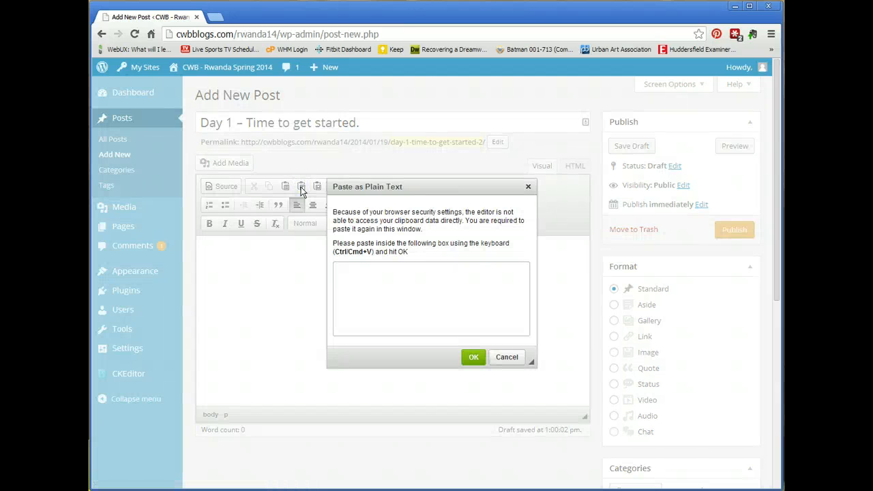
key("ctrl+v")
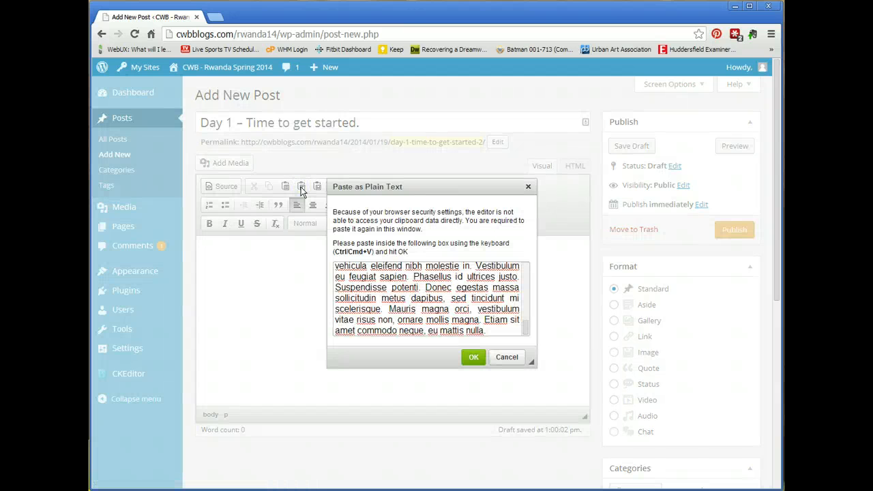
left_click(473, 356)
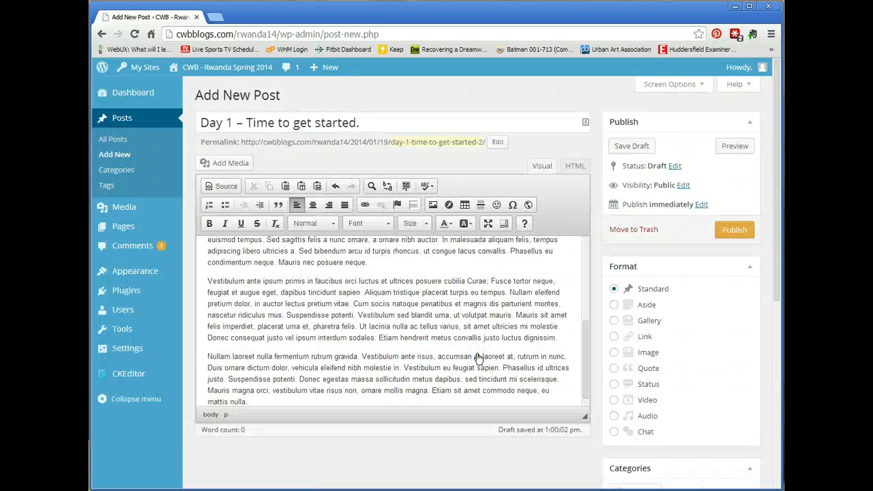
- Split out the Quisque ultrices, Proin posuere and Duis sentences and make them a bulleted list
scroll(477, 358, "up", 5)
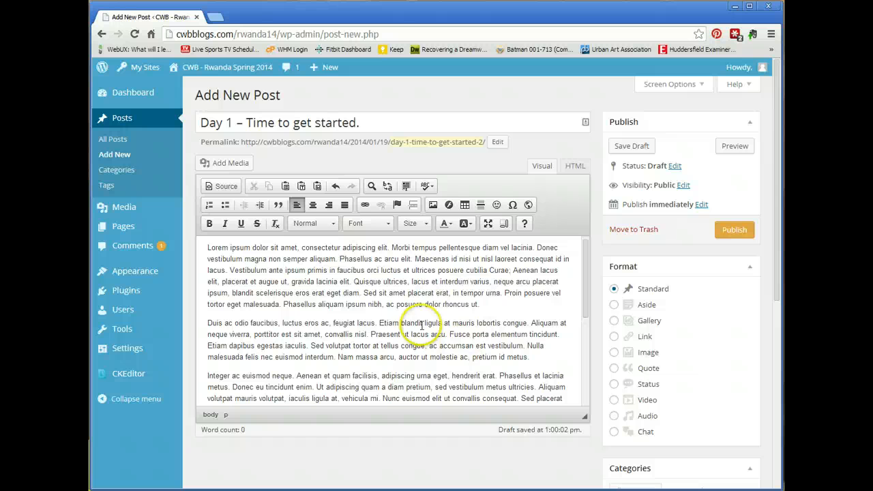
left_click(352, 281)
key("Return")
left_click(345, 311)
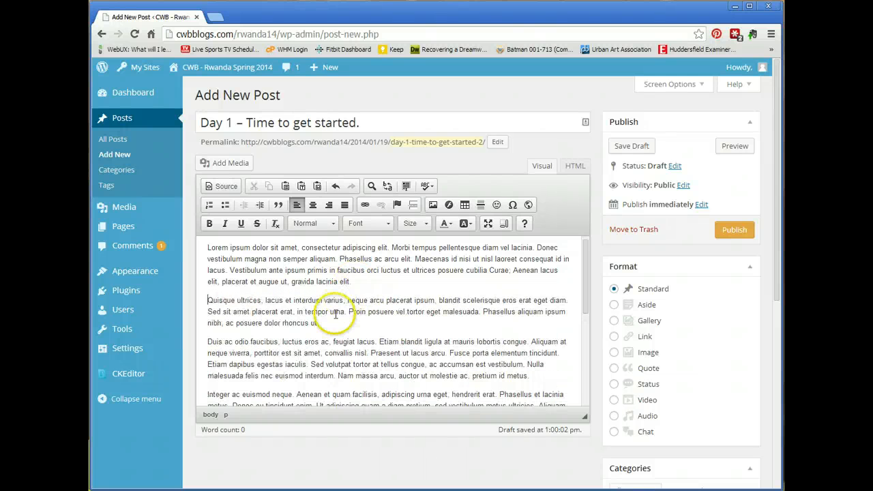
key("Return")
left_click(373, 349)
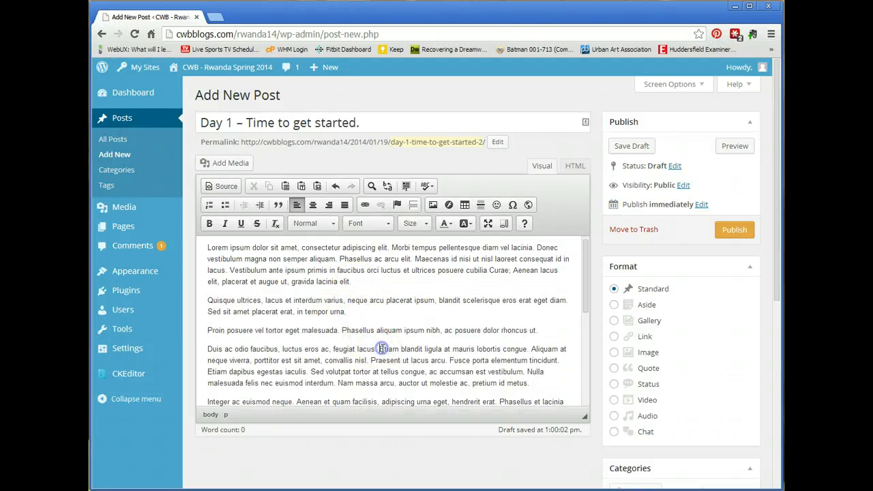
key("Return")
left_click_drag(329, 349, 305, 301)
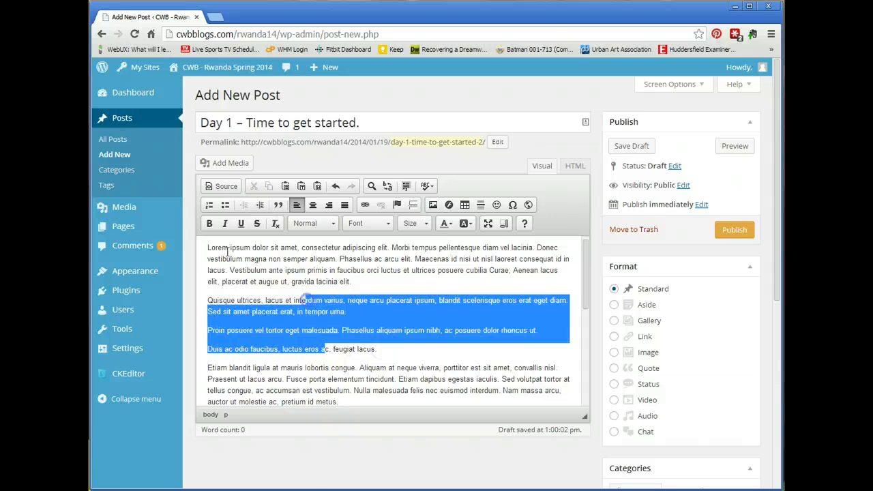
left_click(225, 205)
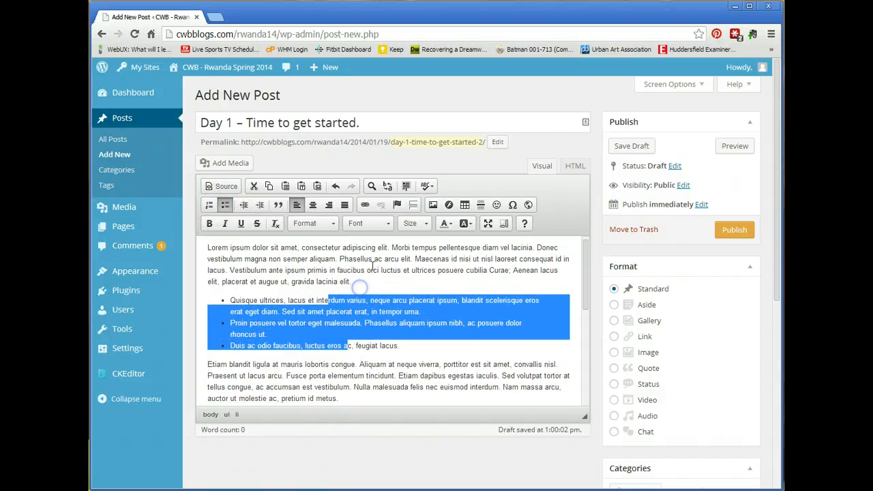
- Split off the opening paragraph before Maecenas, make it bold, and add an empty line below it
left_click(413, 259)
key("Return")
left_click_drag(413, 259, 207, 248)
left_click(210, 223)
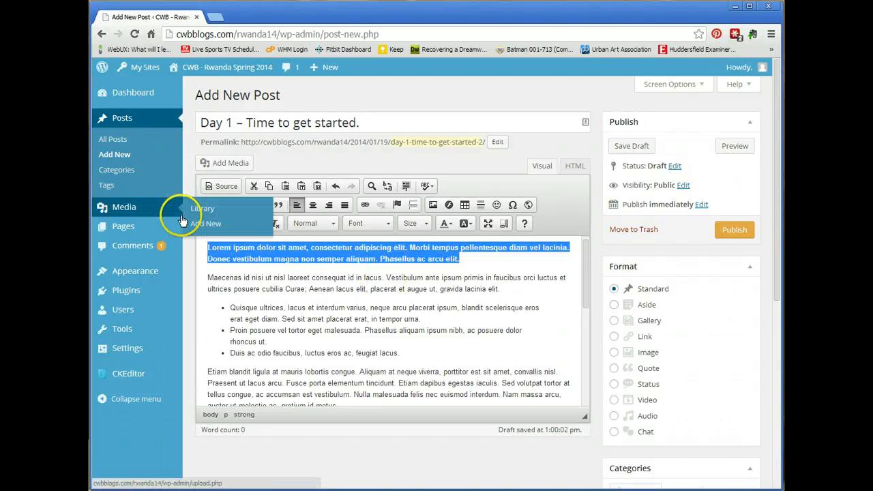
left_click(526, 331)
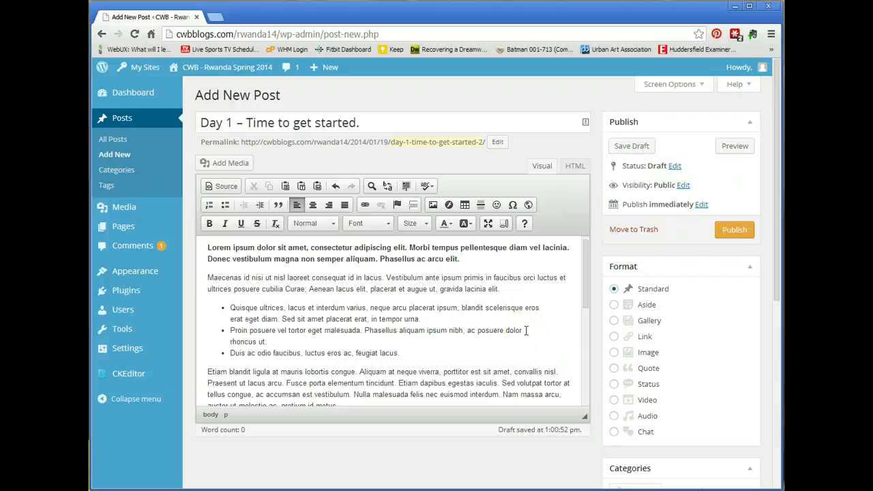
scroll(526, 331, "down", 5)
scroll(526, 331, "up", 5)
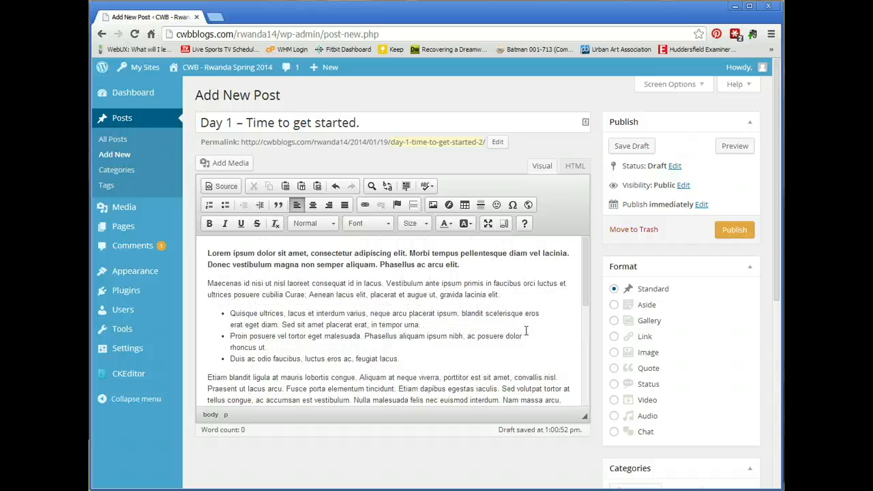
left_click(484, 265)
key("Return")
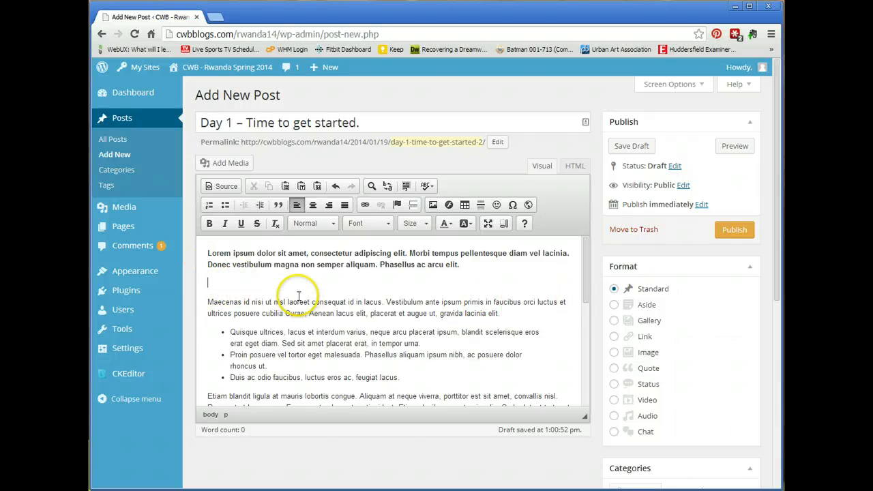
- Upload DSC_0042.JPG from Desktop > Rwanda Spring 2014 > exports > Day 1 into the Media Library
left_click(232, 167)
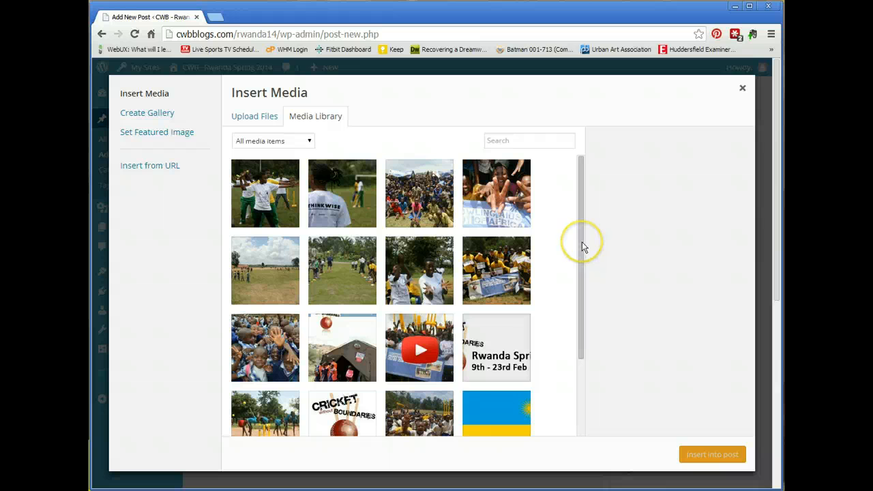
left_click(554, 224)
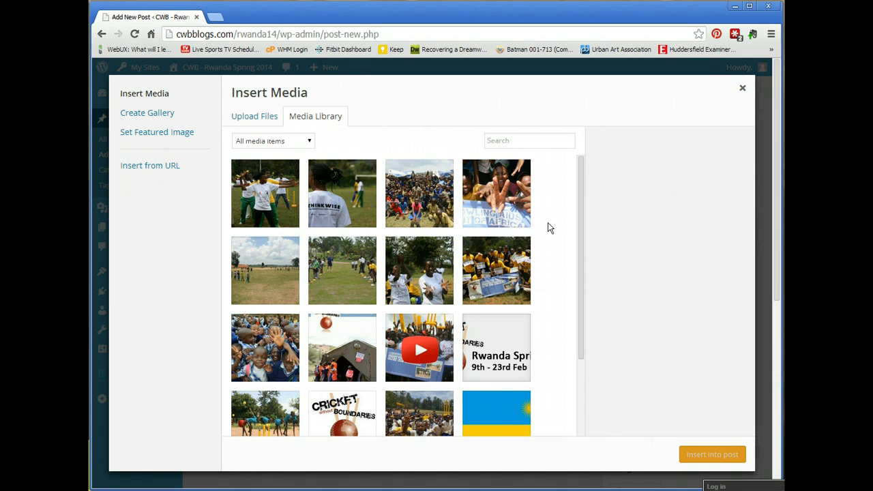
left_click(268, 118)
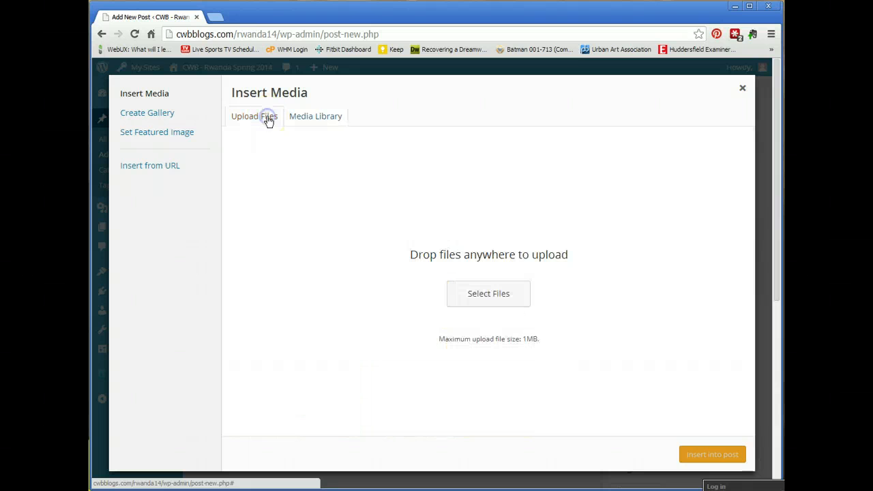
left_click(506, 297)
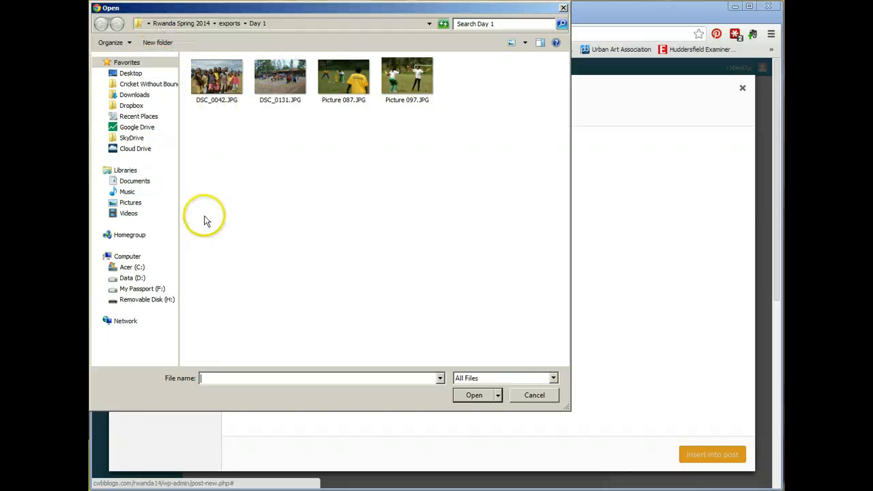
left_click(133, 73)
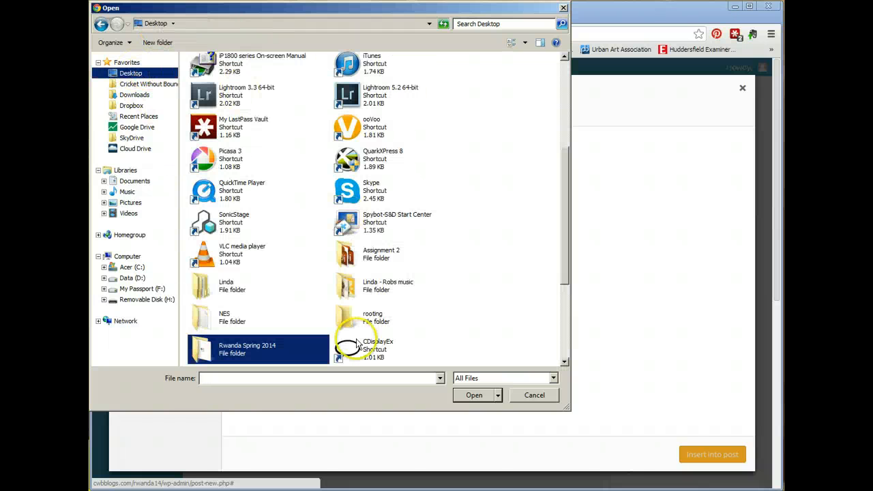
left_click(212, 349)
double_click(212, 349)
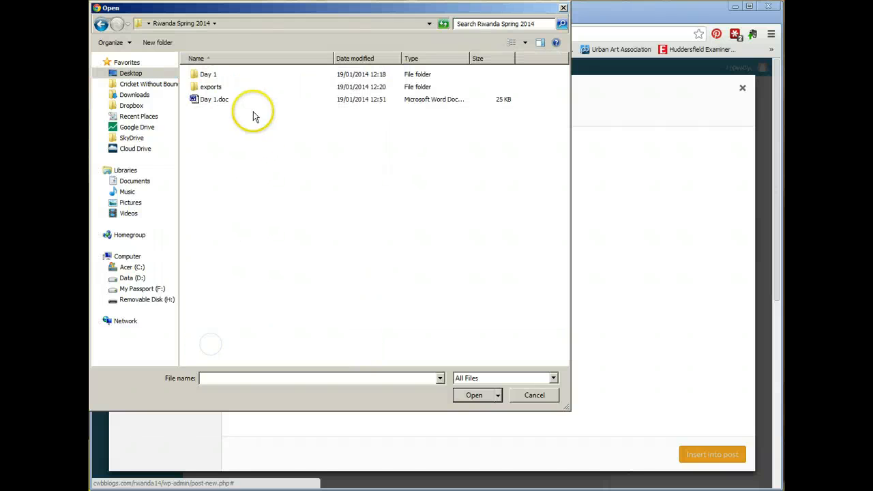
double_click(220, 87)
double_click(213, 76)
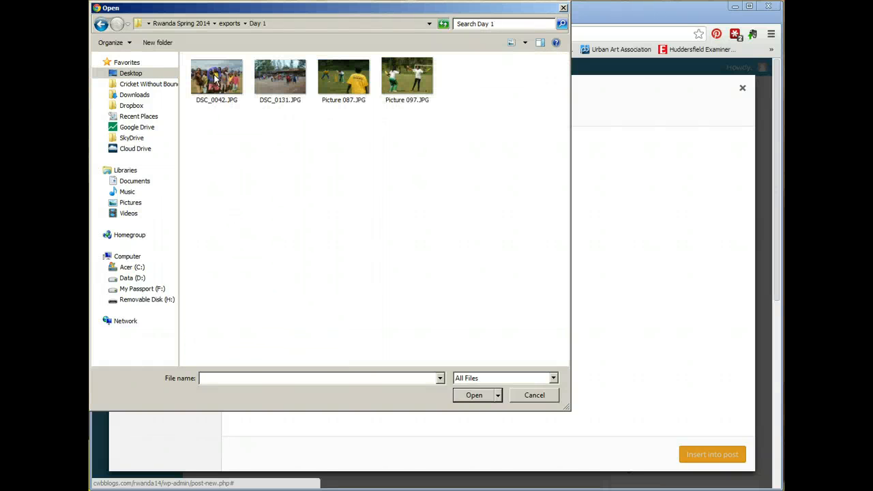
left_click(215, 78)
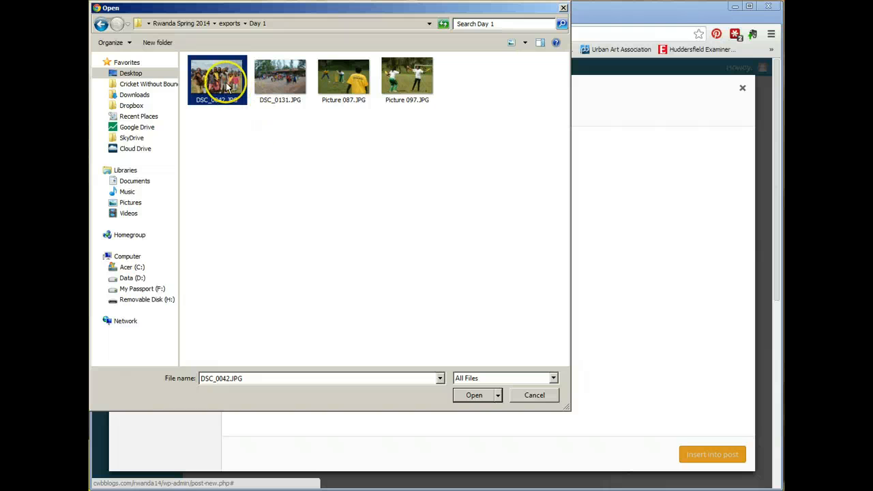
double_click(217, 79)
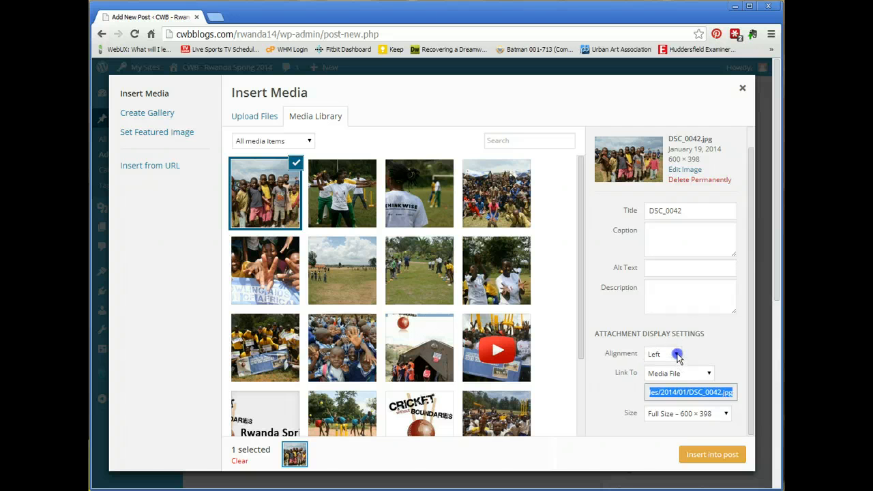
- Insert DSC_0042 into the post with no link at Full Size 600 × 398
left_click(708, 374)
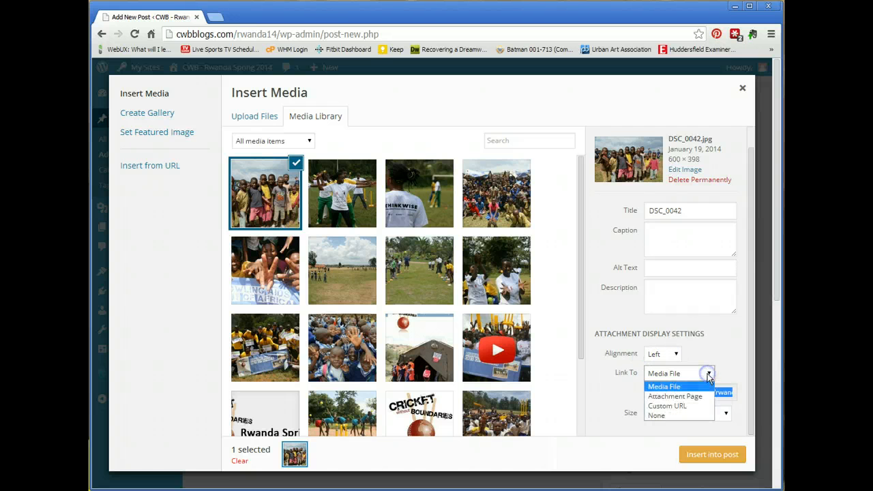
left_click(696, 416)
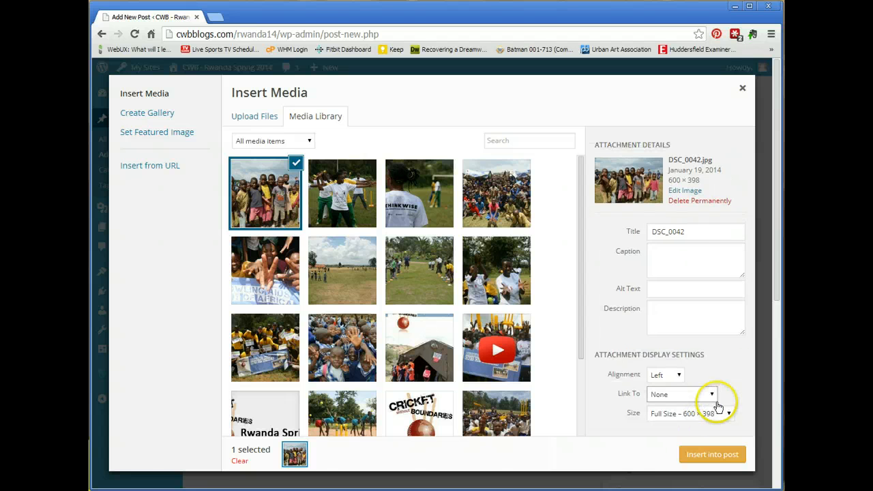
left_click(726, 414)
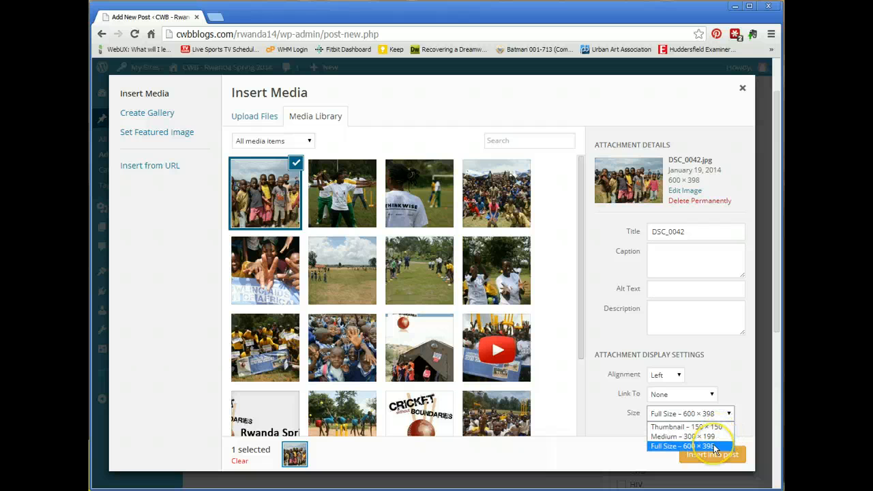
left_click(715, 447)
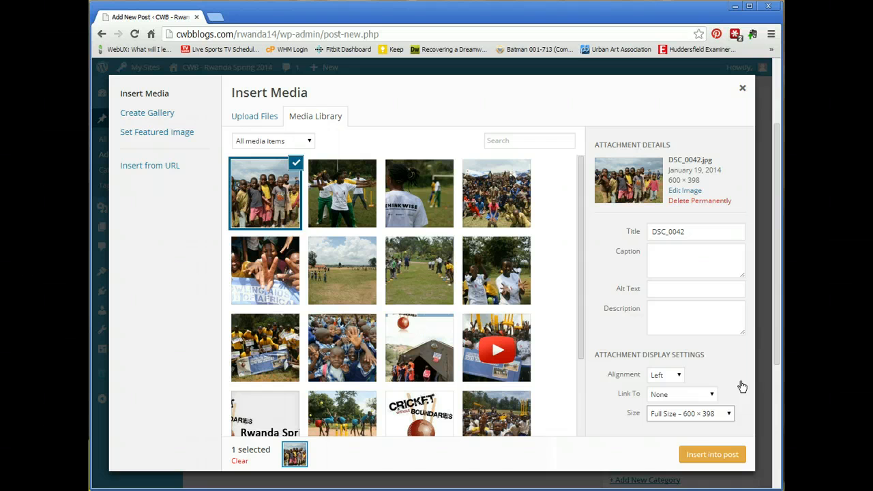
left_click(713, 455)
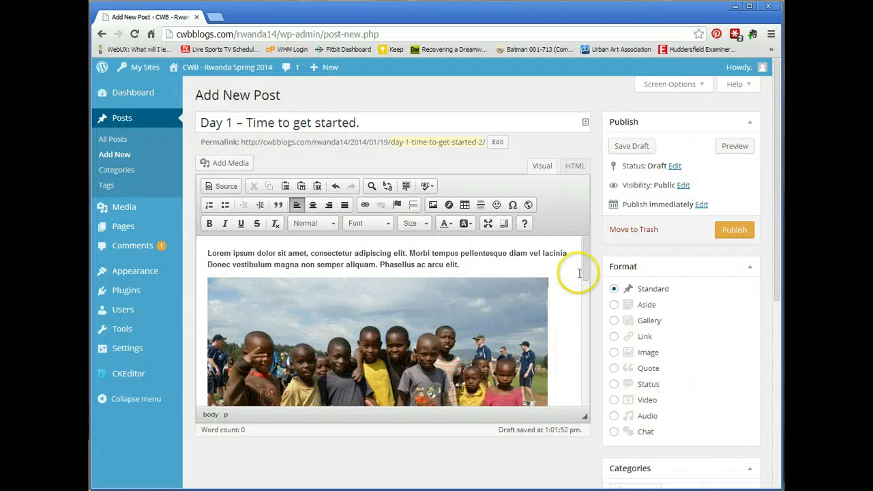
- Add an empty paragraph after the Etiam paragraph for the next photo
left_click_drag(585, 253, 582, 350)
left_click(342, 290)
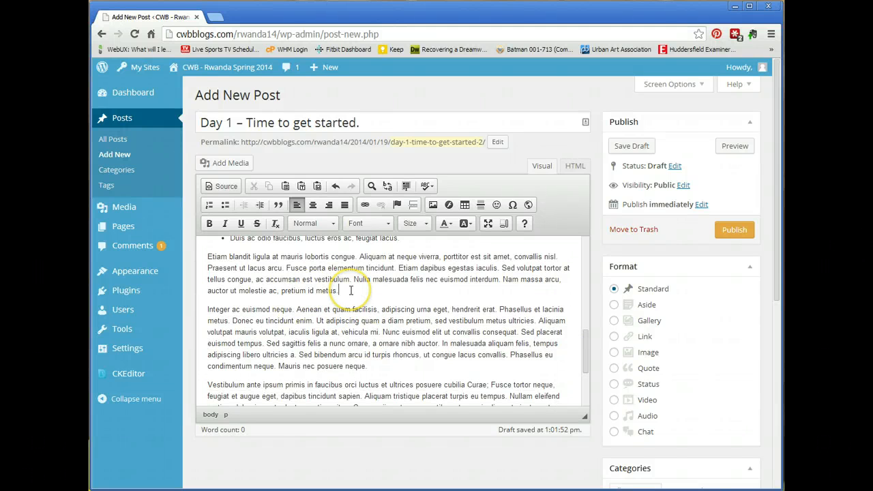
key("Return")
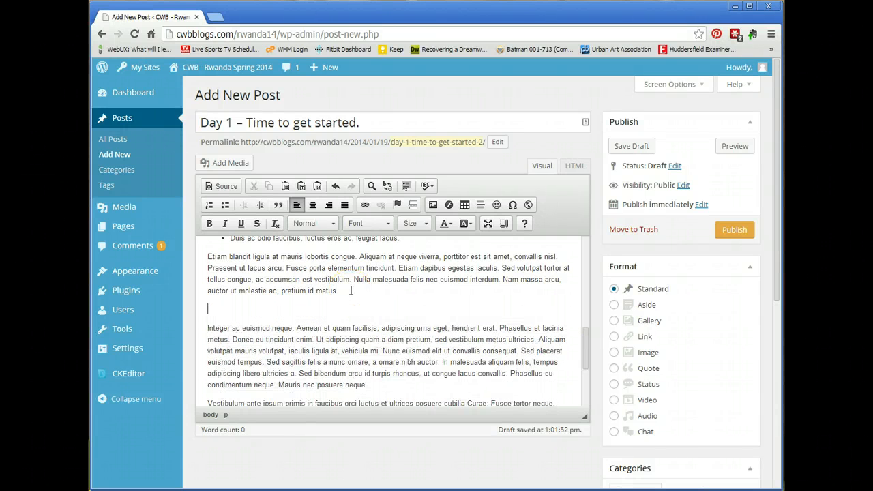
- Upload Picture 097.JPG to the Media Library through Add Media
left_click(225, 163)
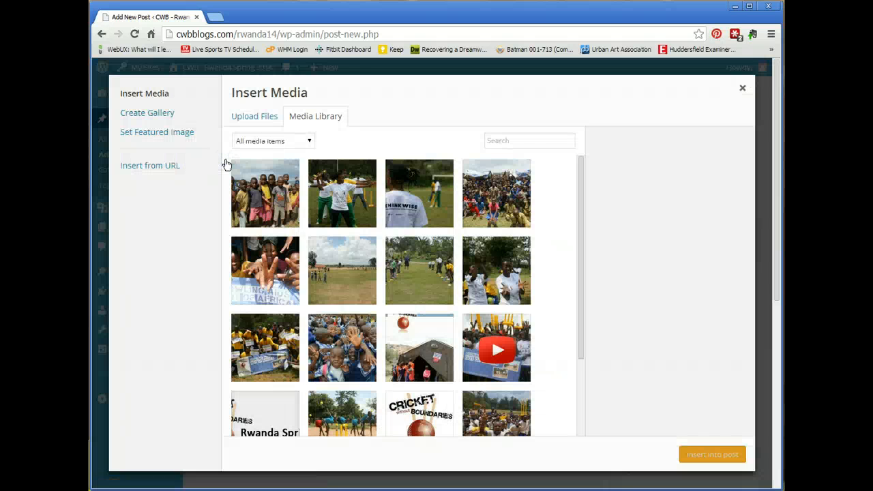
left_click(244, 112)
left_click(374, 181)
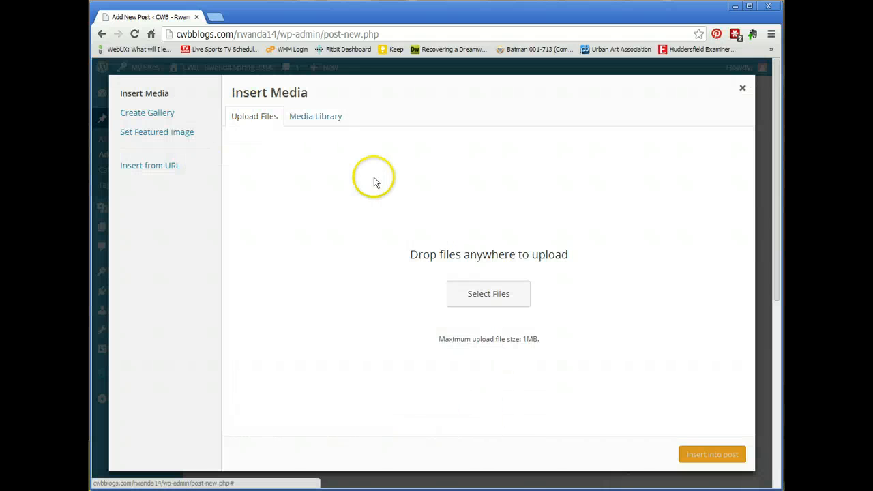
left_click(493, 298)
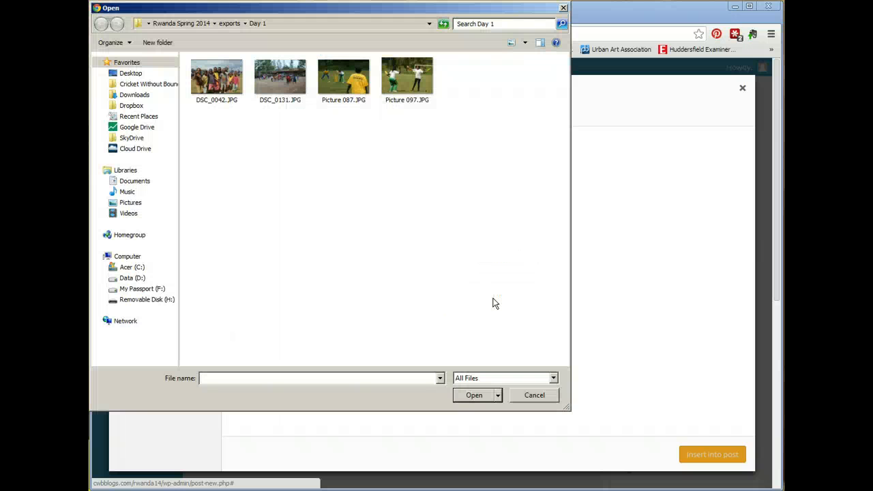
double_click(414, 72)
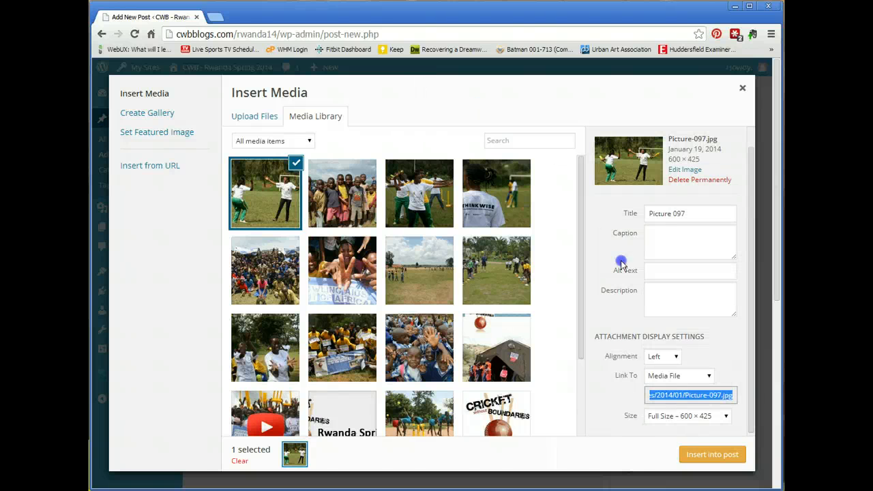
- Insert the Picture 097 cricket photo into the post at full size with no link
left_click(682, 375)
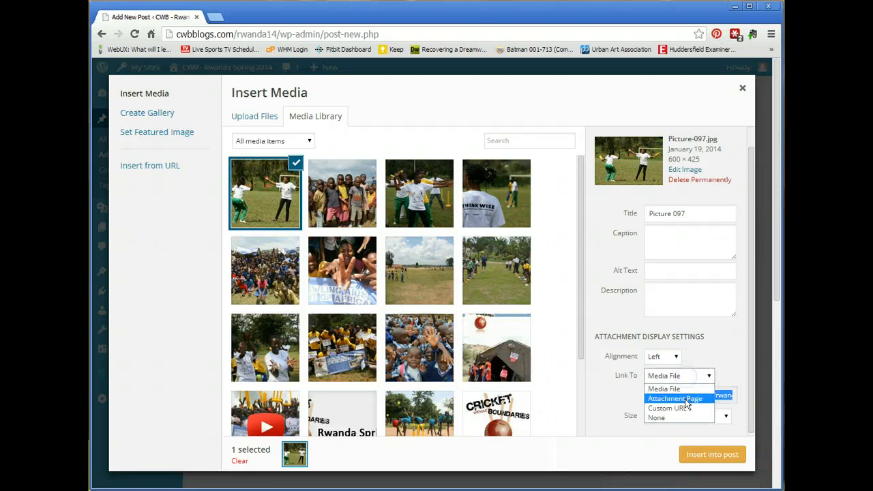
left_click(687, 417)
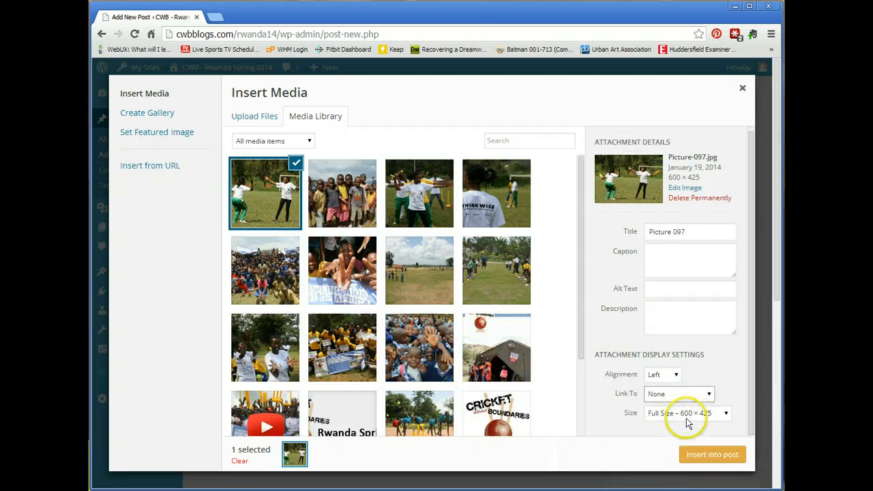
left_click(708, 456)
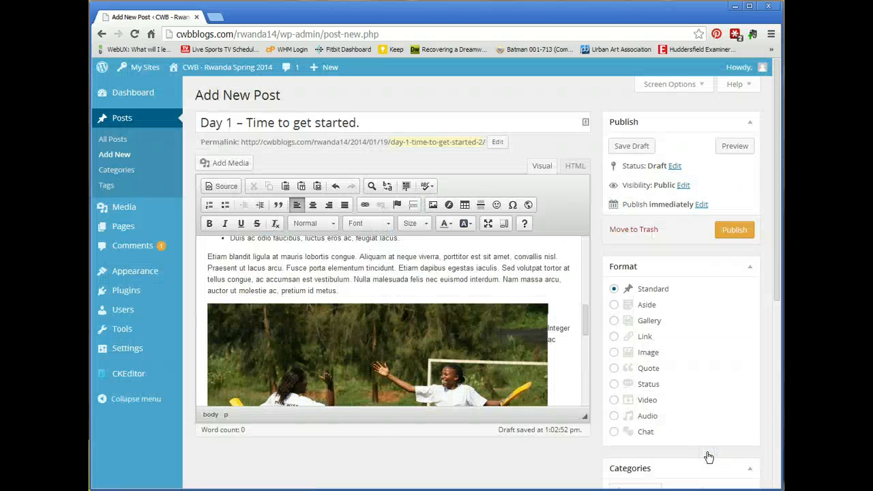
left_click_drag(585, 318, 582, 322)
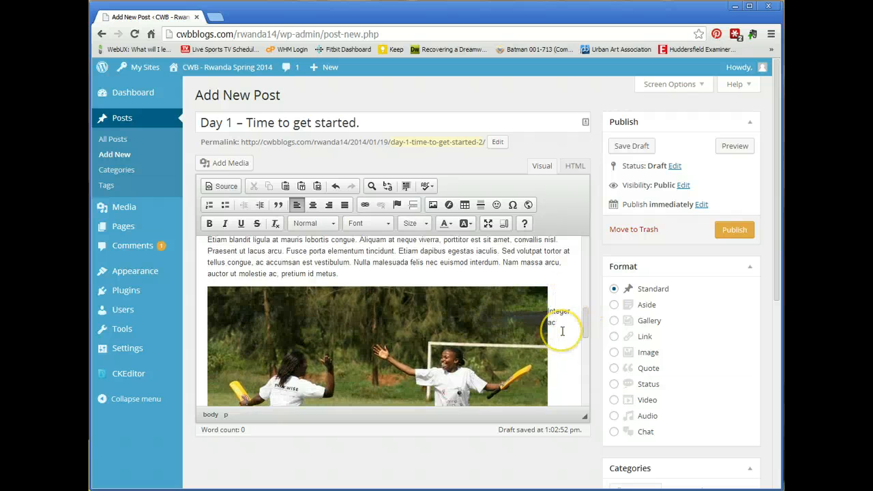
left_click_drag(584, 318, 589, 358)
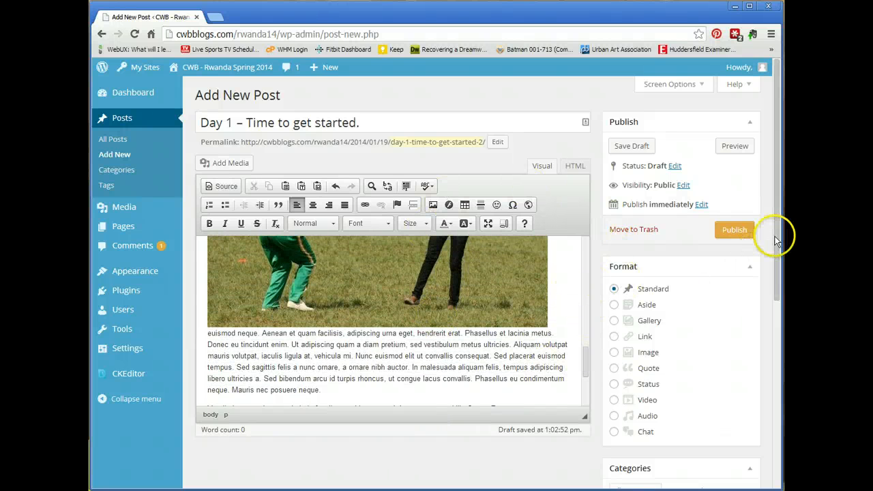
left_click_drag(776, 240, 773, 334)
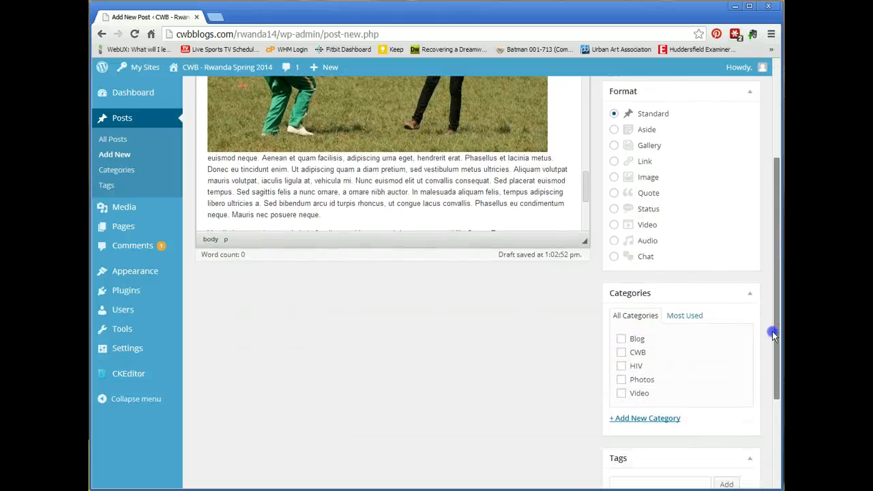
- File the post under the Blog category
left_click(621, 339)
scroll(526, 361, "down", 2)
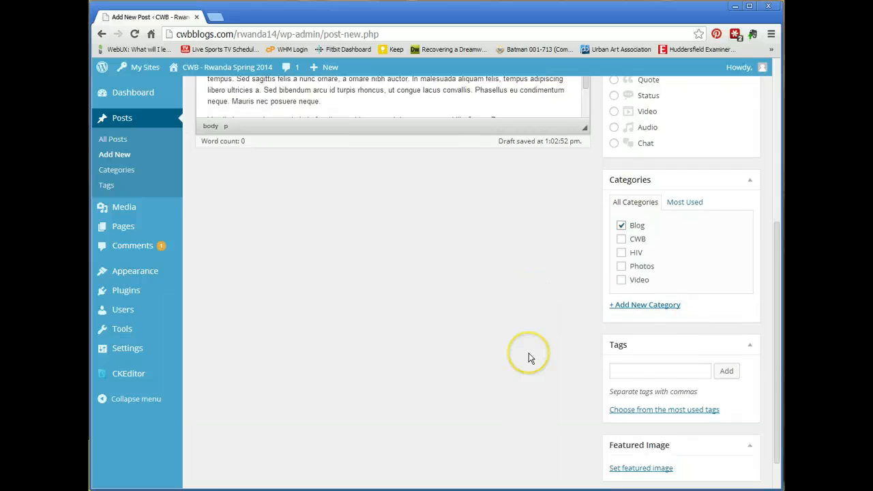
scroll(530, 357, "down", 1)
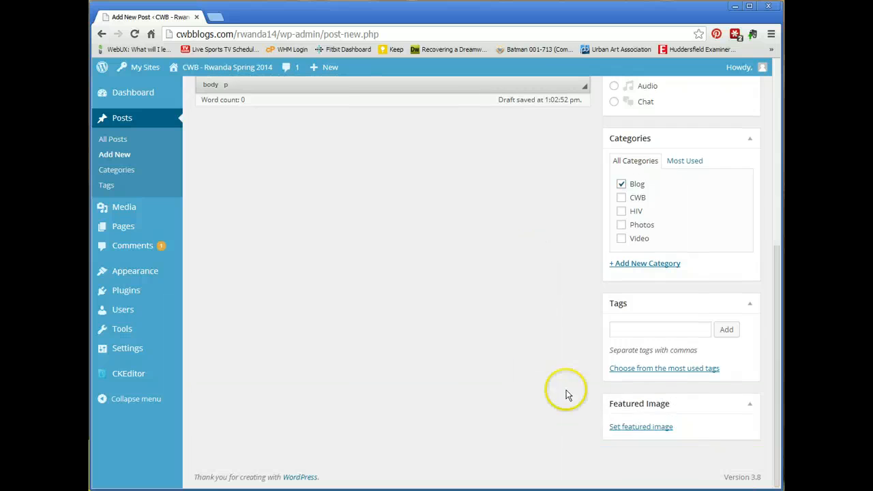
- Set Picture-097 as the post's featured image
left_click(646, 429)
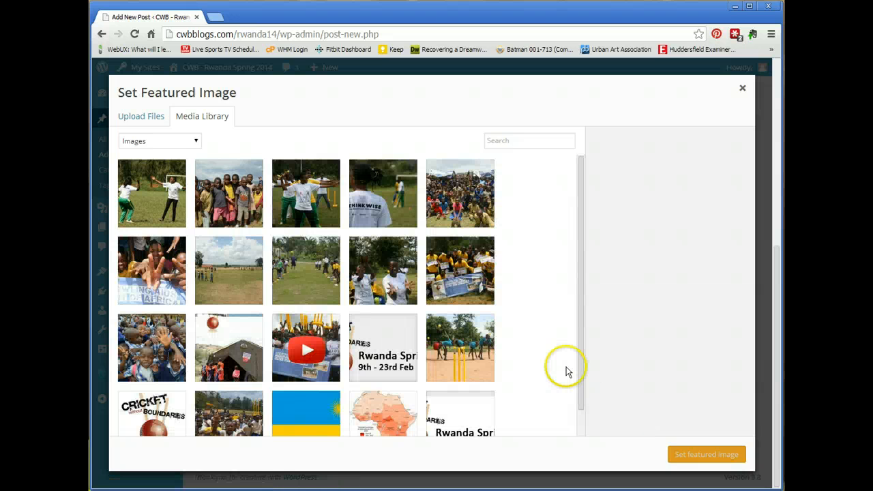
left_click(164, 202)
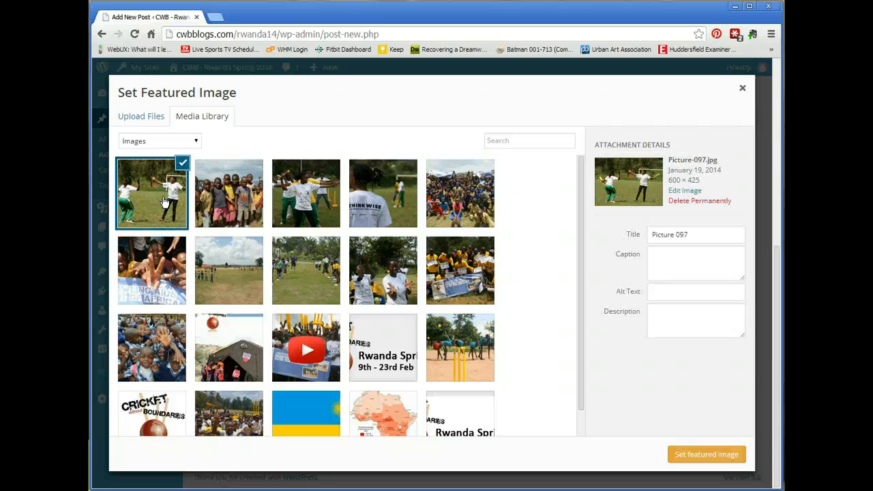
left_click(721, 454)
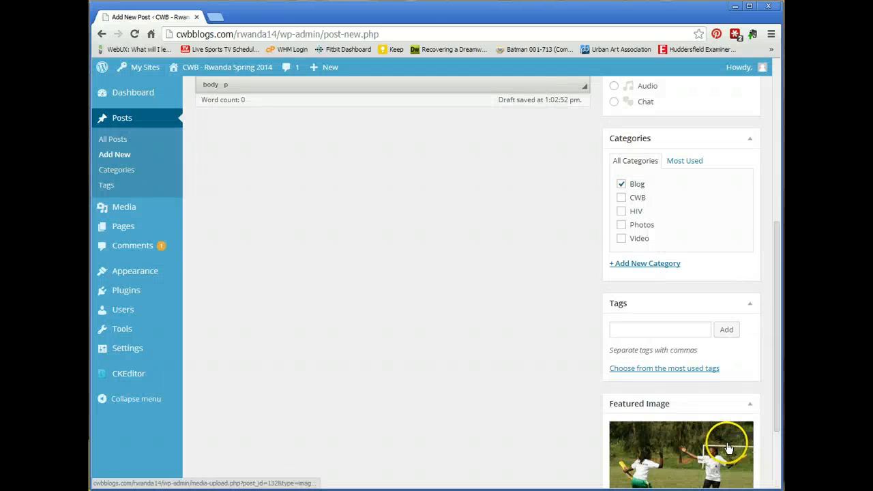
scroll(778, 409, "down", 2)
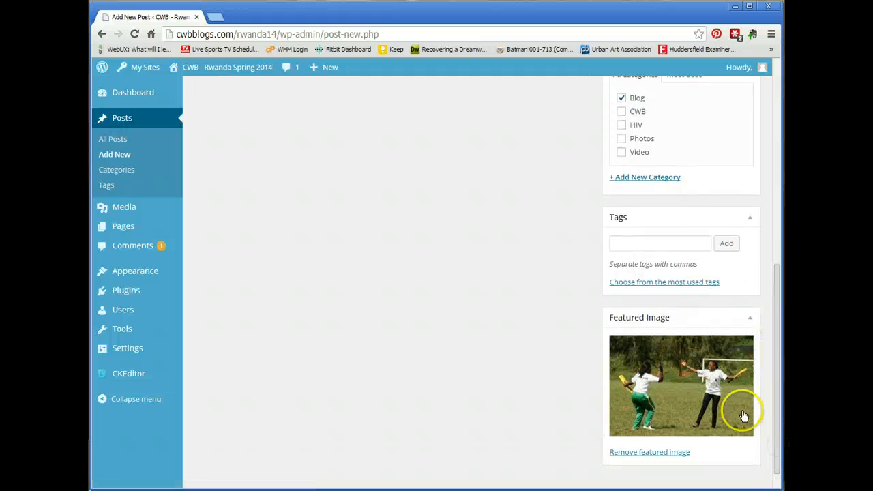
left_click_drag(777, 418, 781, 201)
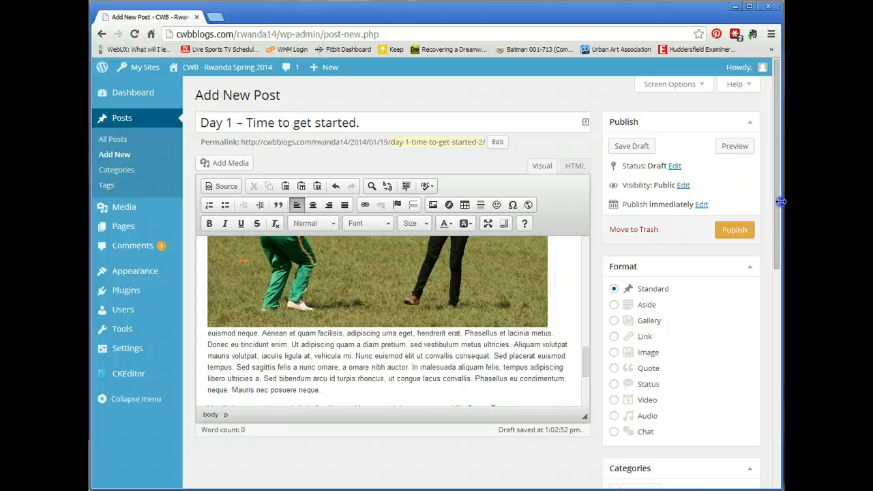
- Publish 'Day 1 – Time to get started.' and scroll through the live post's photos and list
left_click(732, 230)
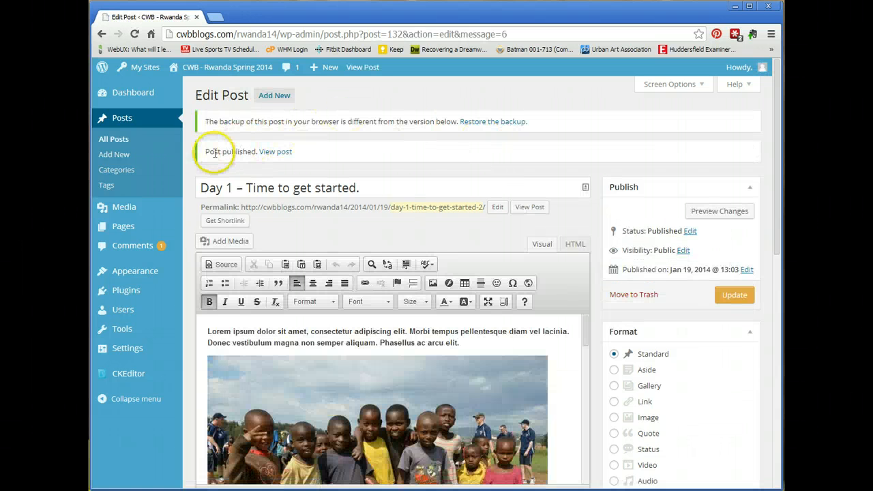
left_click(273, 152)
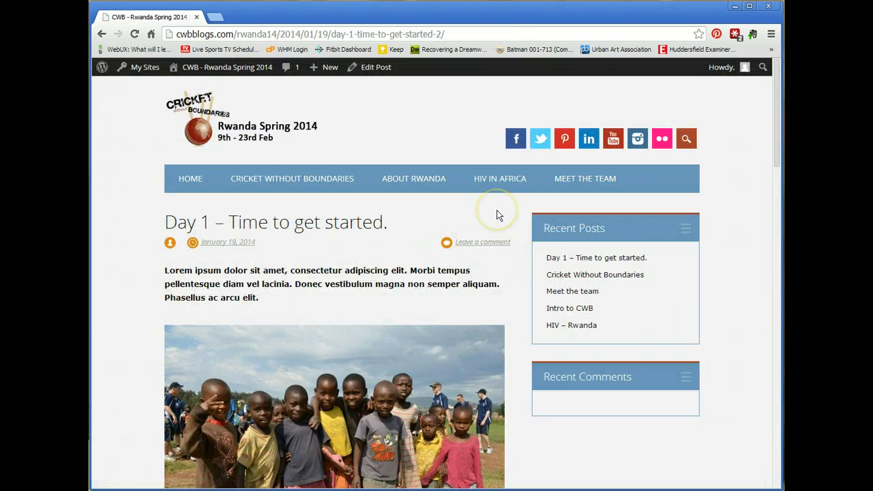
scroll(497, 215, "down", 1)
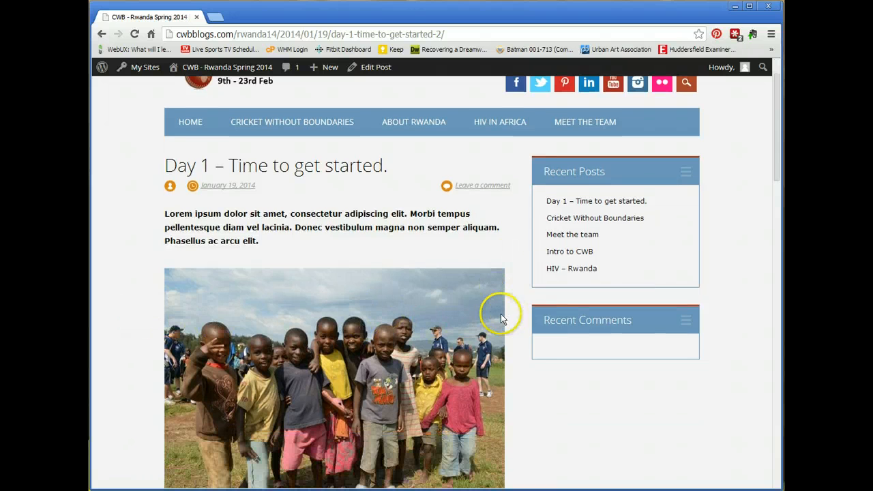
scroll(248, 238, "down", 2)
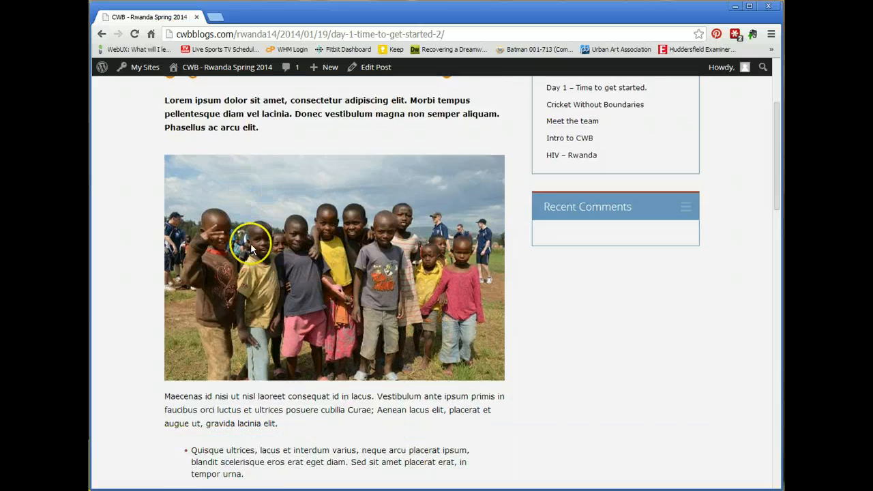
scroll(251, 249, "down", 2)
scroll(258, 351, "down", 2)
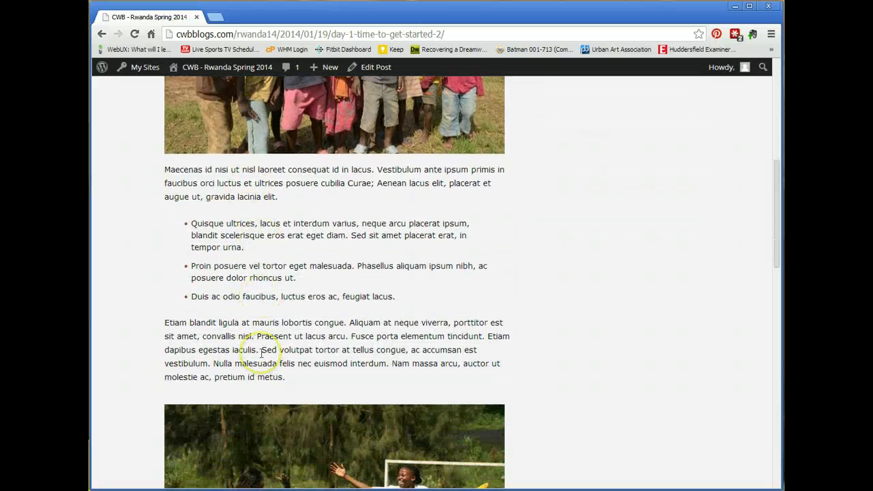
scroll(261, 354, "down", 4)
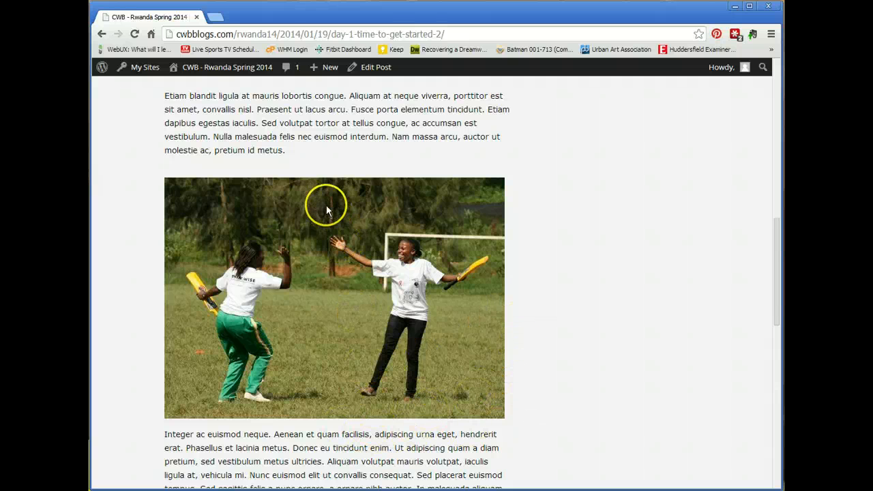
scroll(329, 222, "down", 5)
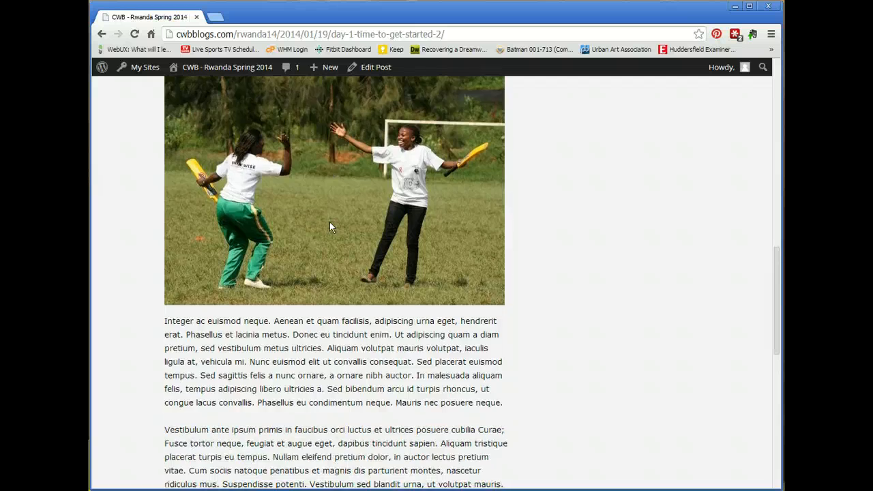
scroll(329, 222, "down", 5)
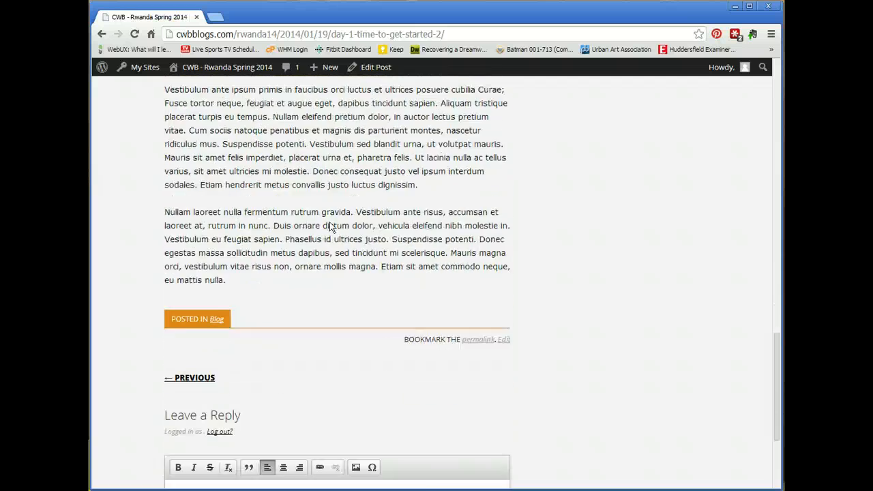
scroll(353, 258, "up", 10)
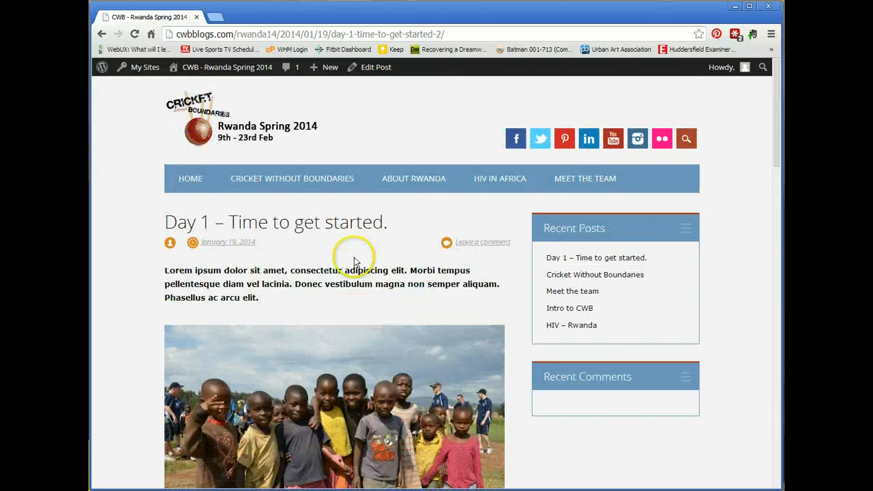
- Go to HOME and check the Day 1 post's lead tile with the cricket photo
left_click(194, 181)
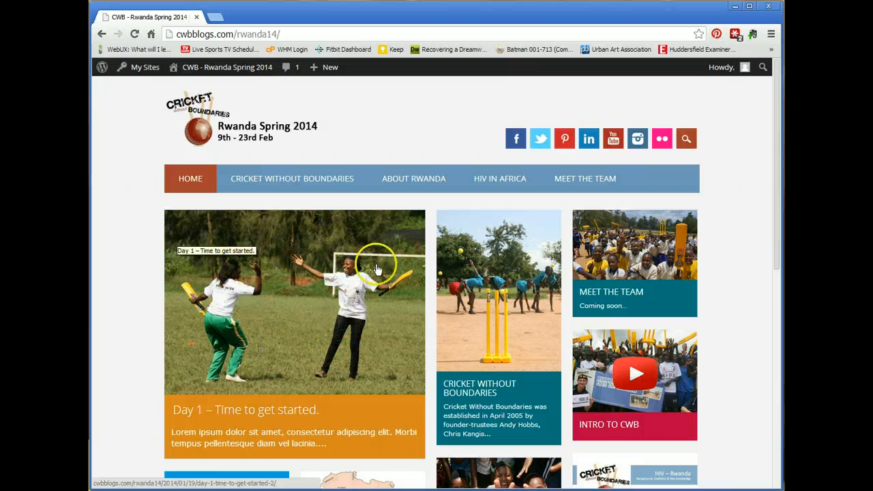
scroll(270, 261, "down", 1)
scroll(269, 261, "down", 1)
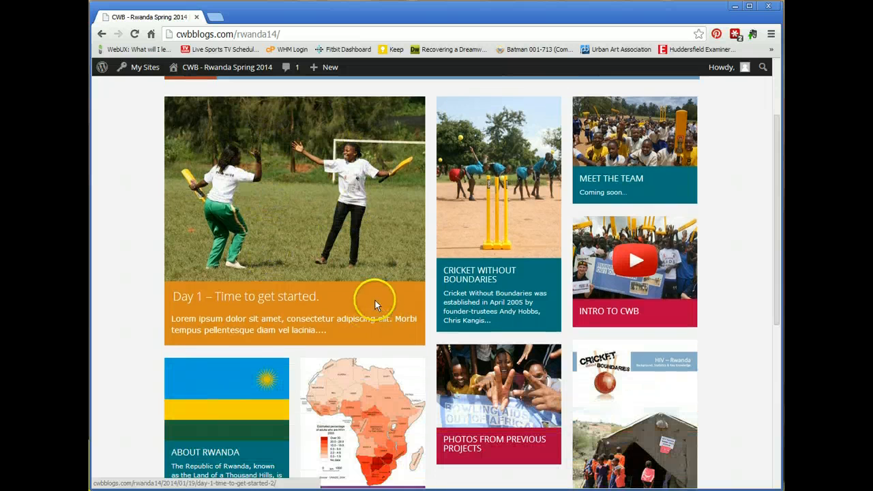
scroll(382, 290, "down", 1)
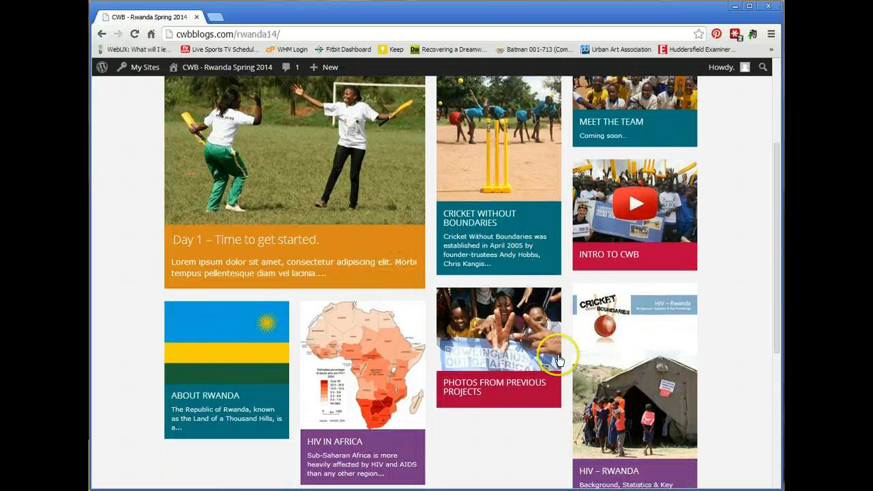